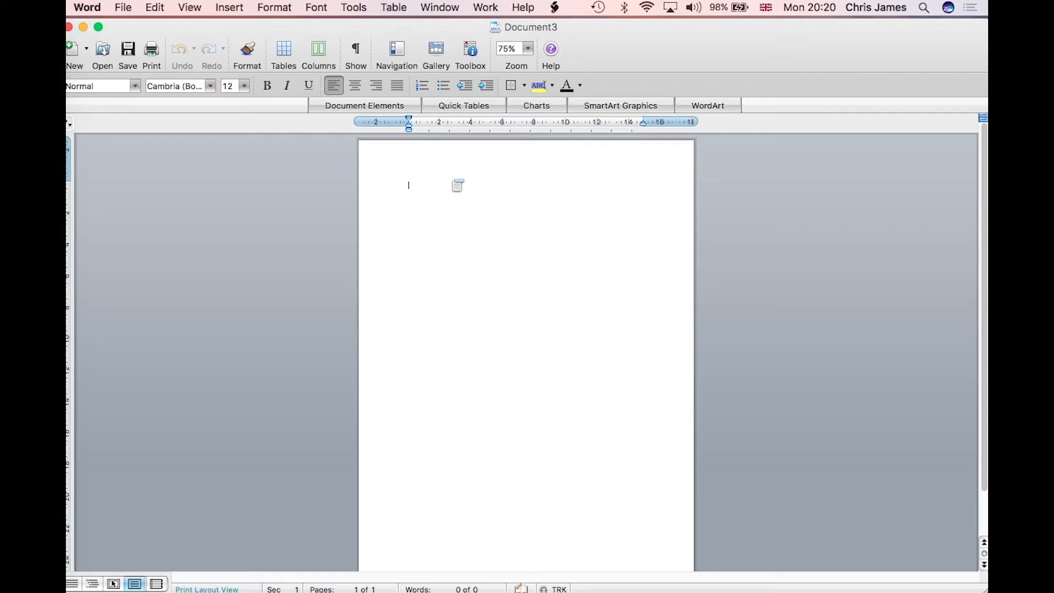
# Step: Open the View menu in the blank Document3
pyautogui.click(155, 7)
# Step: Add a picture watermark using Letterhead Design.pdf from the Desktop
pyautogui.click(196, 6)
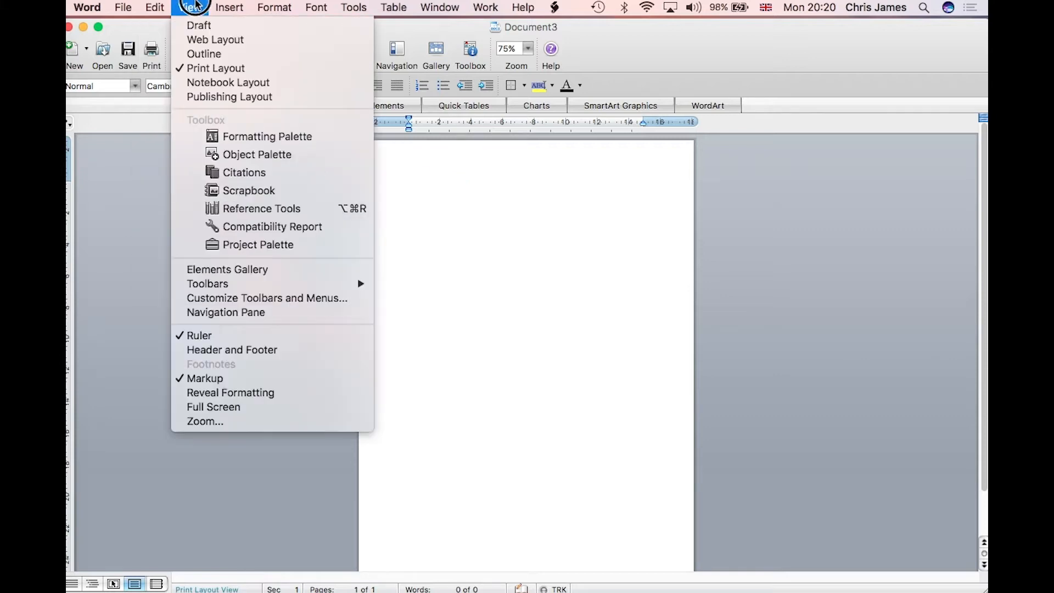
pyautogui.click(234, 8)
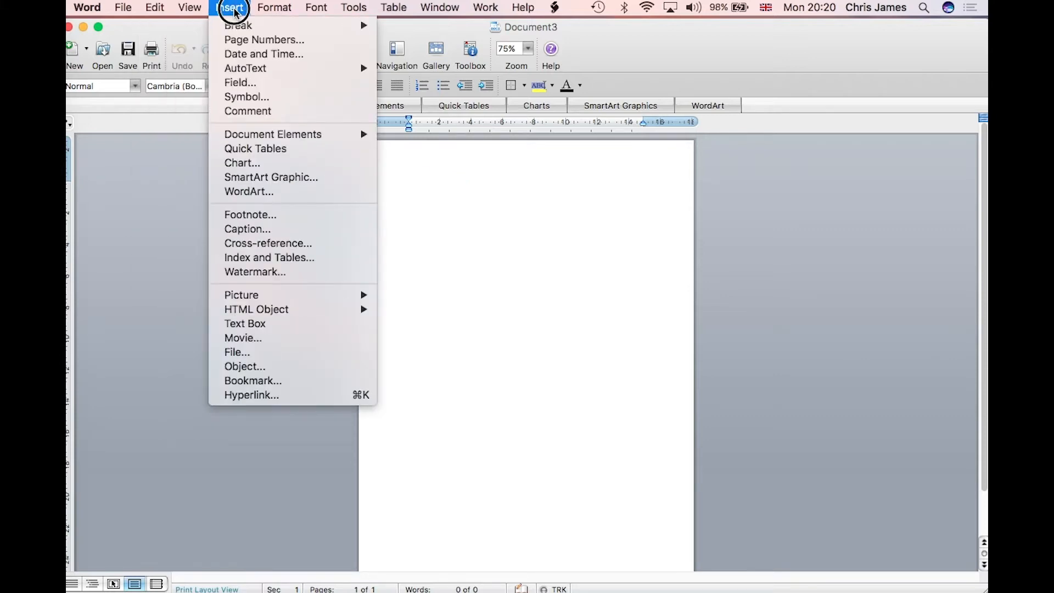
pyautogui.click(245, 272)
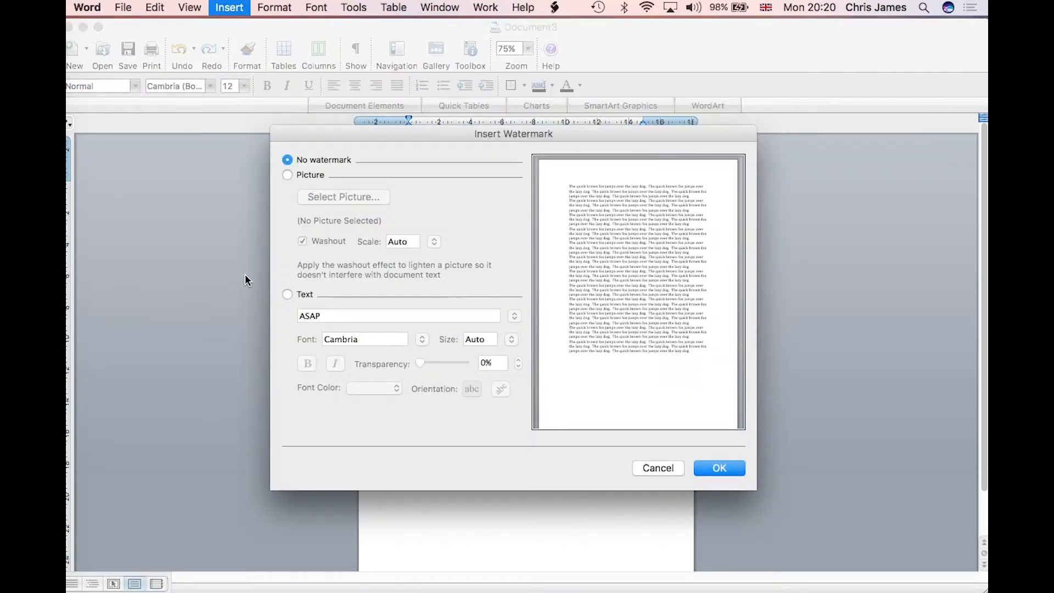
pyautogui.click(288, 176)
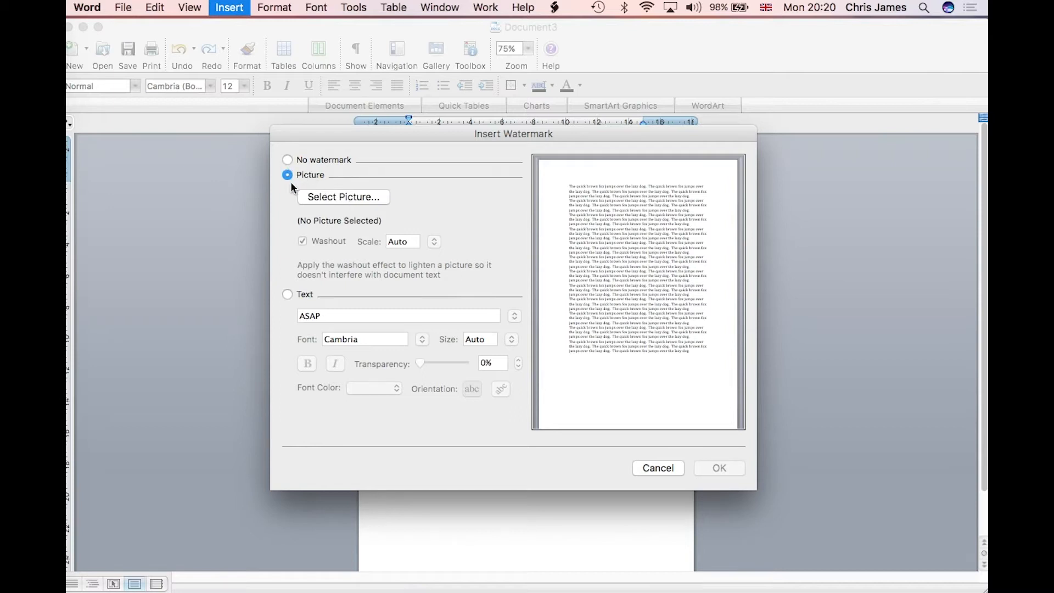
pyautogui.click(346, 199)
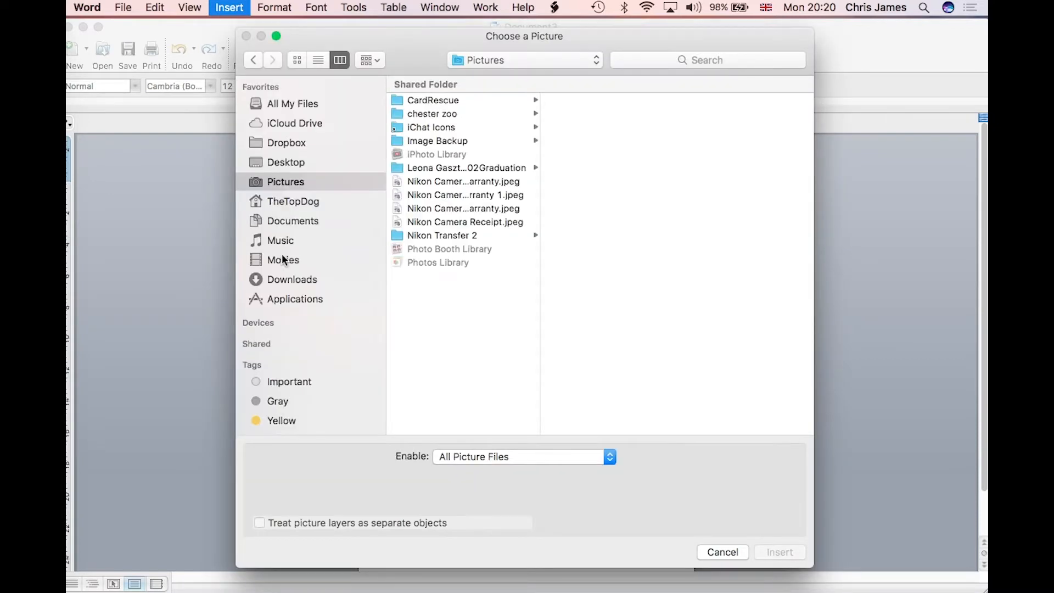
pyautogui.click(288, 161)
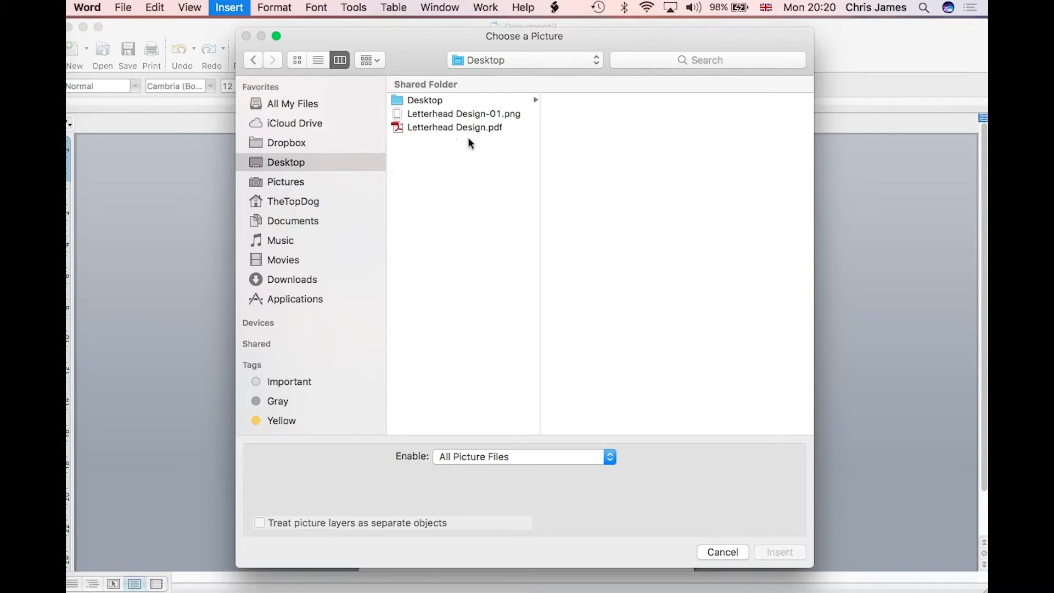
pyautogui.click(486, 130)
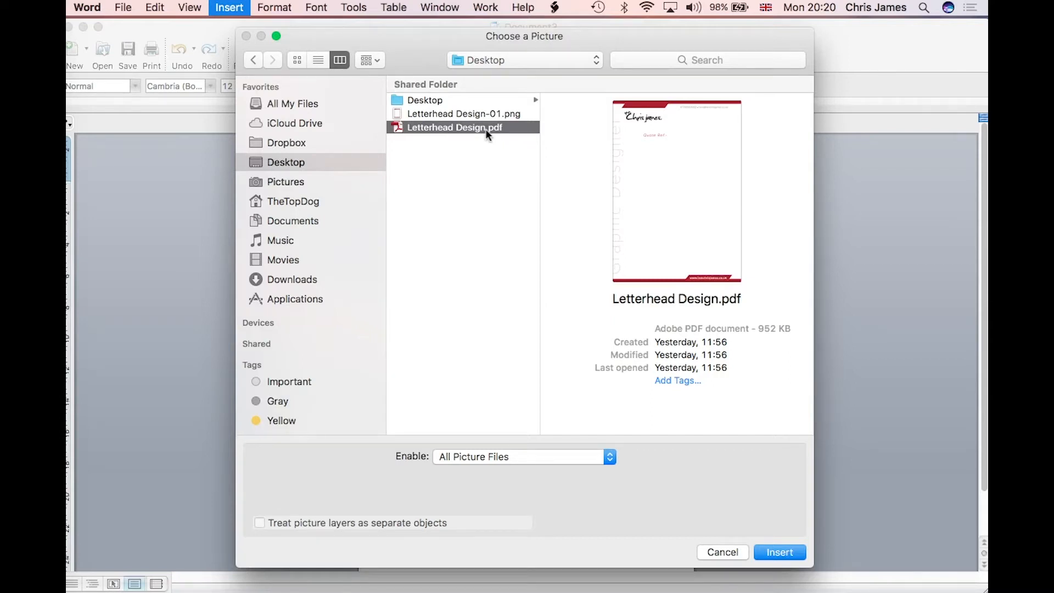
pyautogui.click(769, 545)
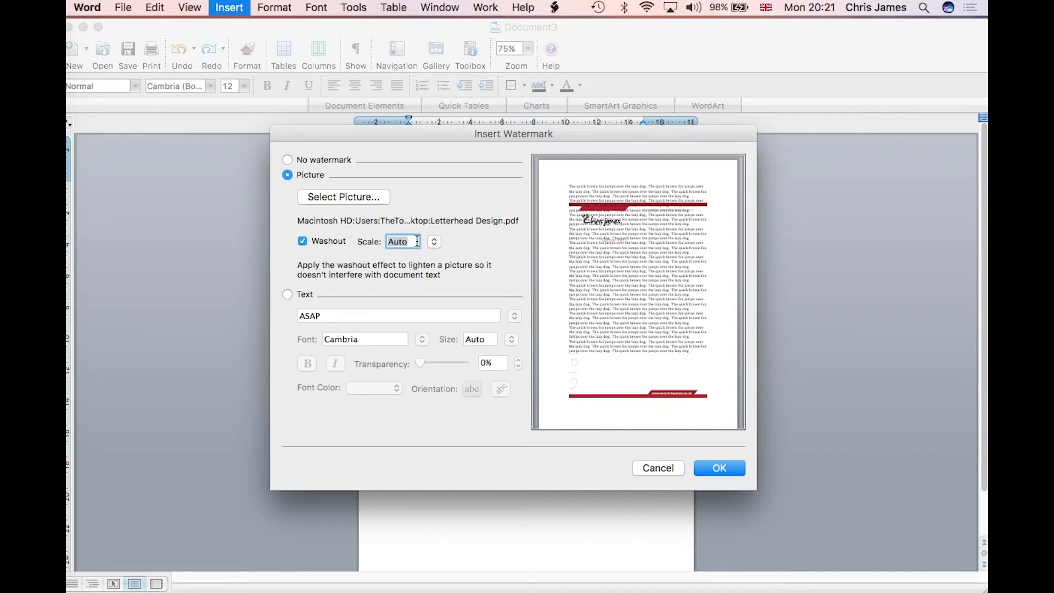
# Step: Set the letterhead watermark to scale 100 with washout off, and apply it
pyautogui.write('100')
pyautogui.click(302, 241)
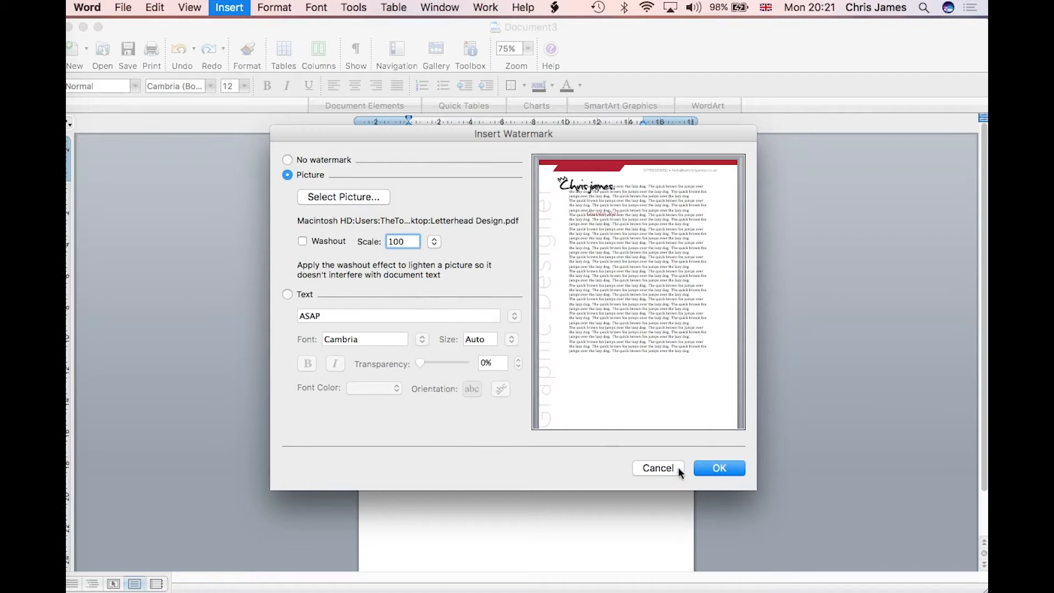
pyautogui.click(719, 468)
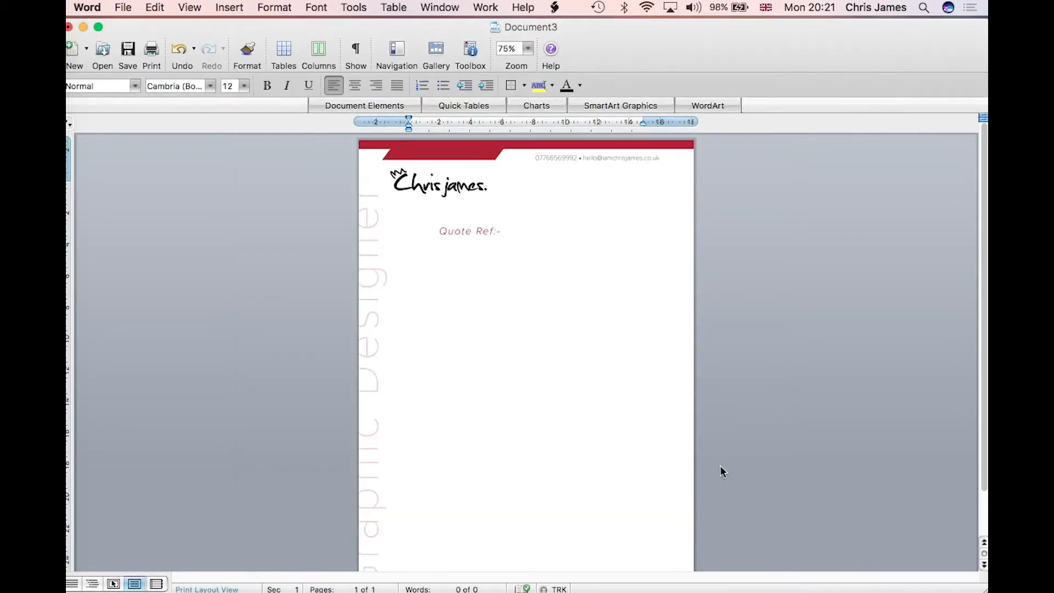
# Step: Inspect the watermarked page, dismissing a context menu without choosing anything
pyautogui.scroll(-2, 720, 465)
pyautogui.scroll(2, 720, 467)
pyautogui.rightClick(720, 466)
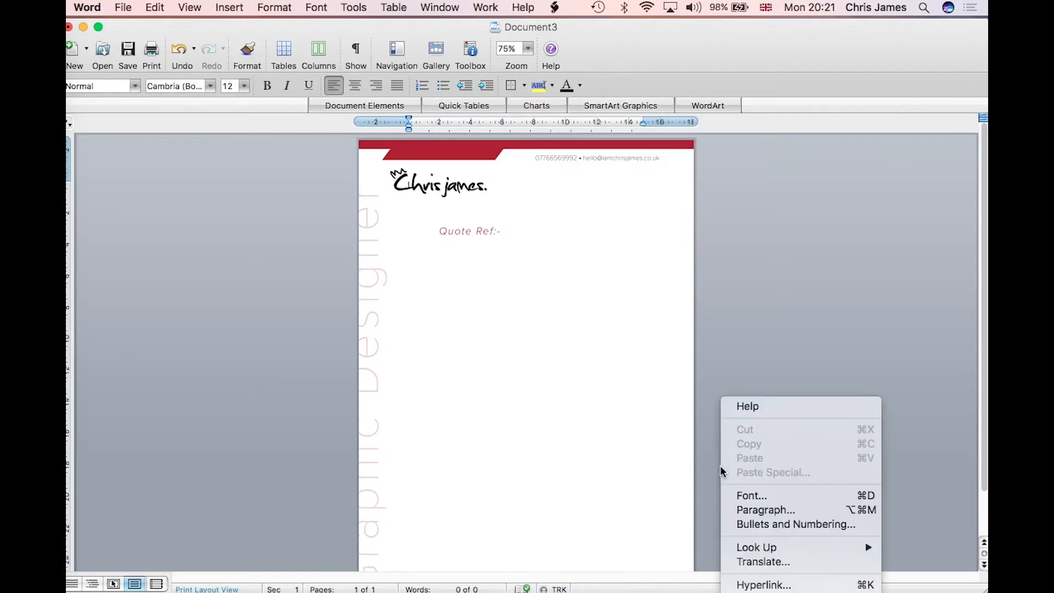
pyautogui.click(730, 333)
pyautogui.scroll(-5, 341, 294)
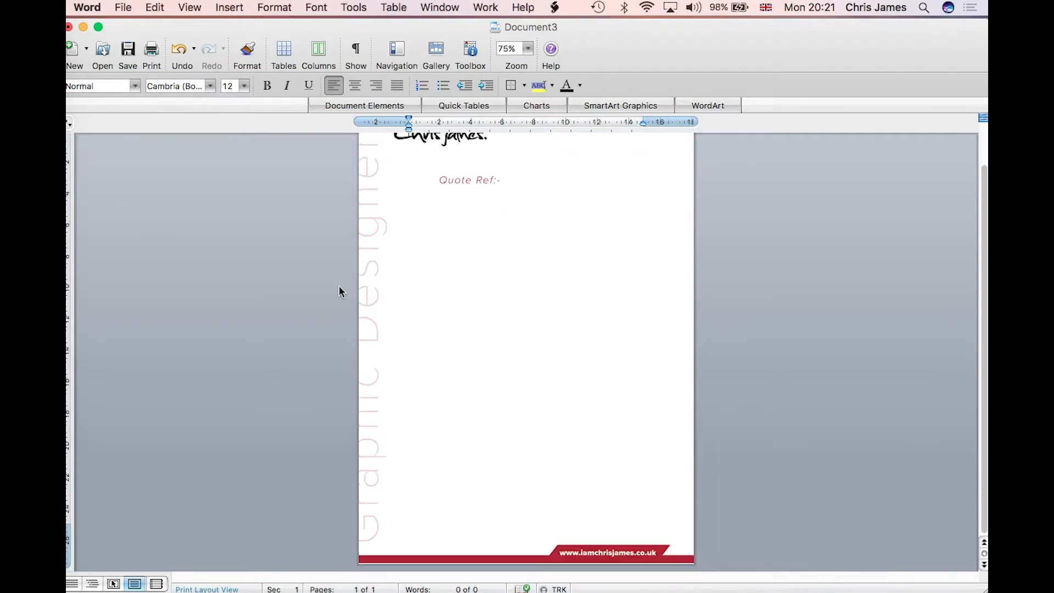
pyautogui.scroll(5, 341, 541)
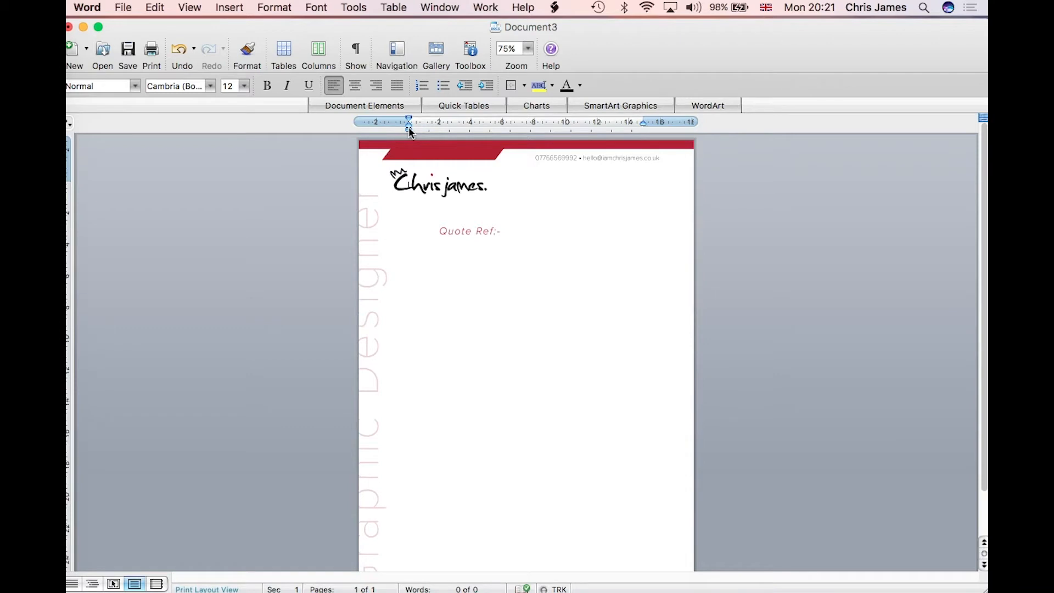
# Step: Move the body's left indent under Quote Ref:-, then type and delete test text
pyautogui.moveTo(409, 131); pyautogui.dragTo(440, 127)
pyautogui.write('John Smith  ')
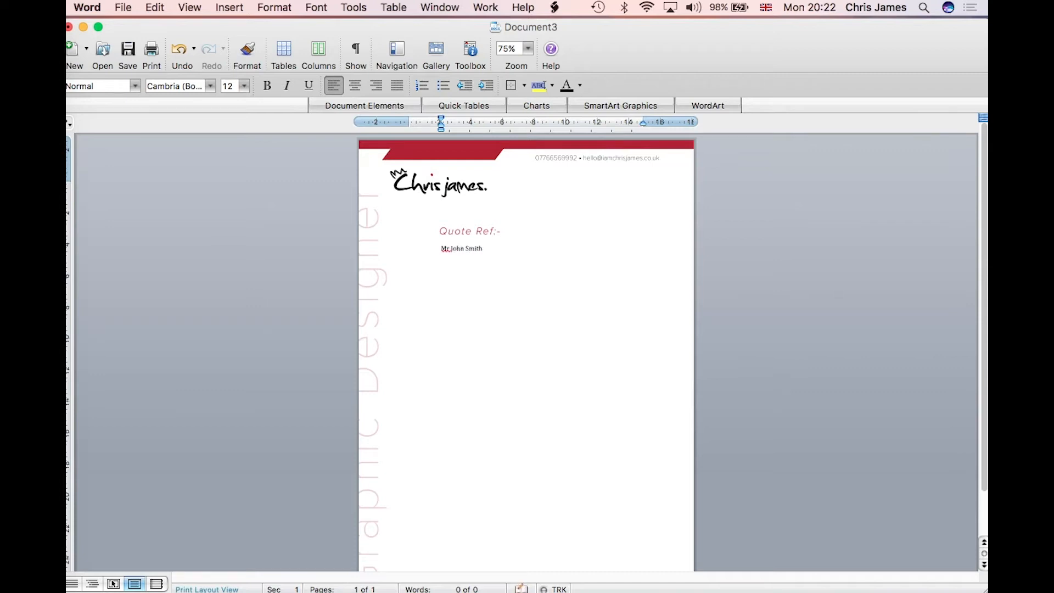
pyautogui.write('Ohsdjboufbsdouvbnkgbwf')
pyautogui.press('super+a')
pyautogui.press('BackSpace')
pyautogui.moveTo(216, 6); pyautogui.dragTo(248, 324)
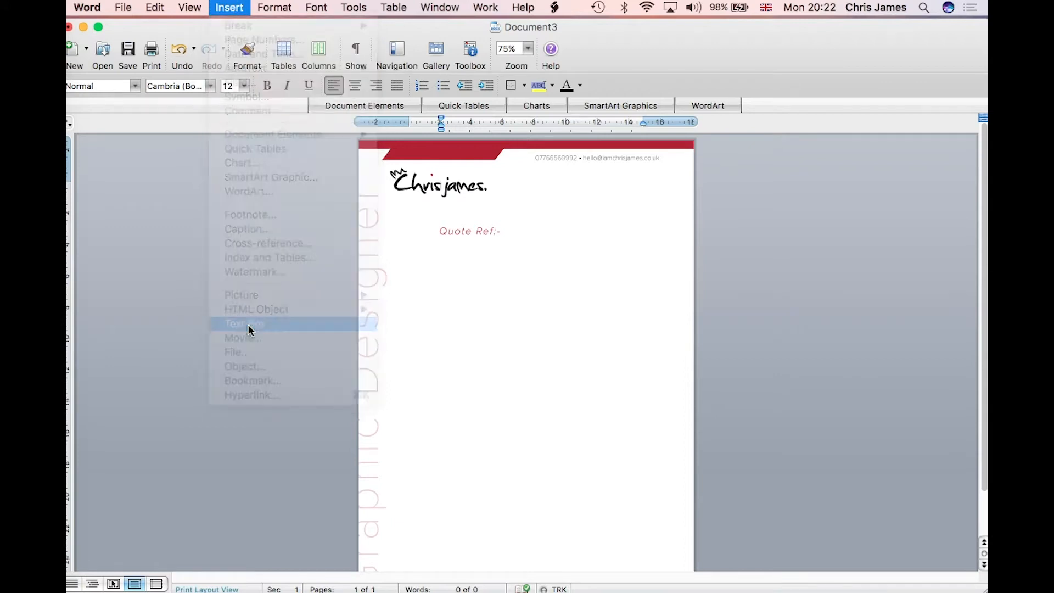
pyautogui.moveTo(439, 241); pyautogui.dragTo(655, 557)
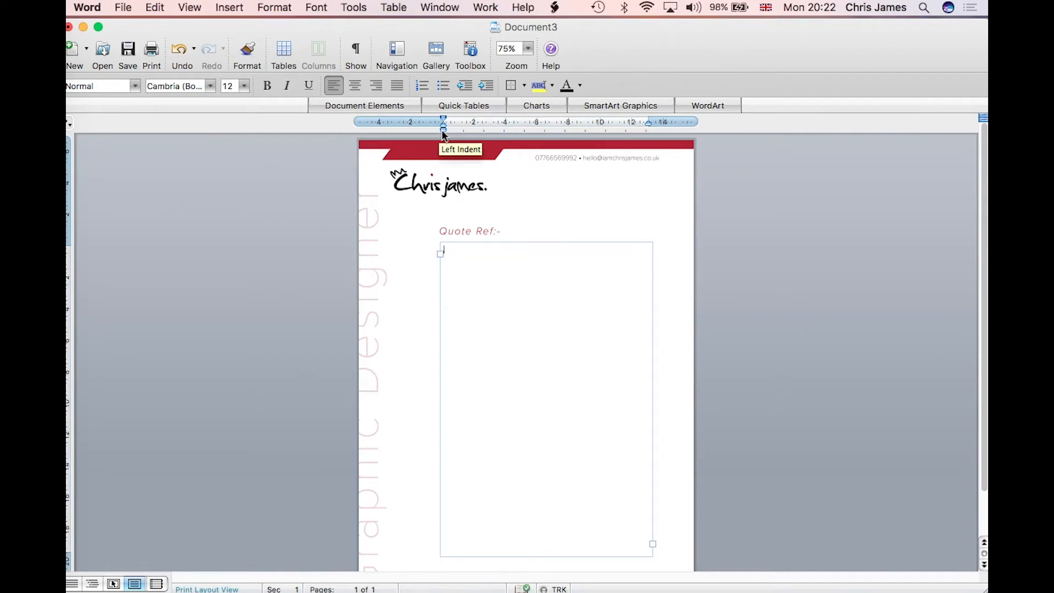
pyautogui.click(447, 264)
pyautogui.write('Mr John Sm')
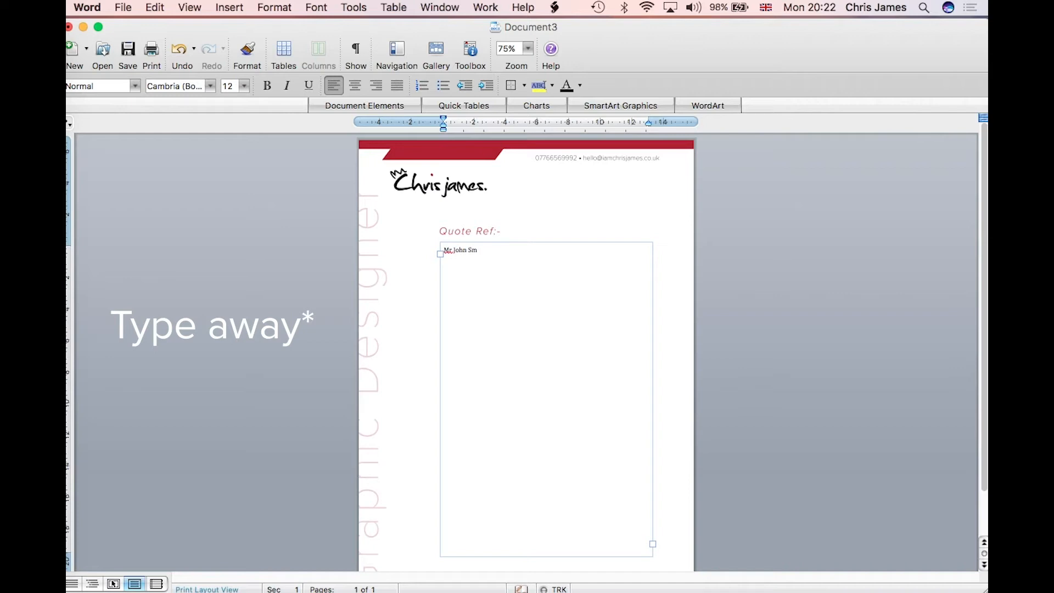
pyautogui.press('super+a')
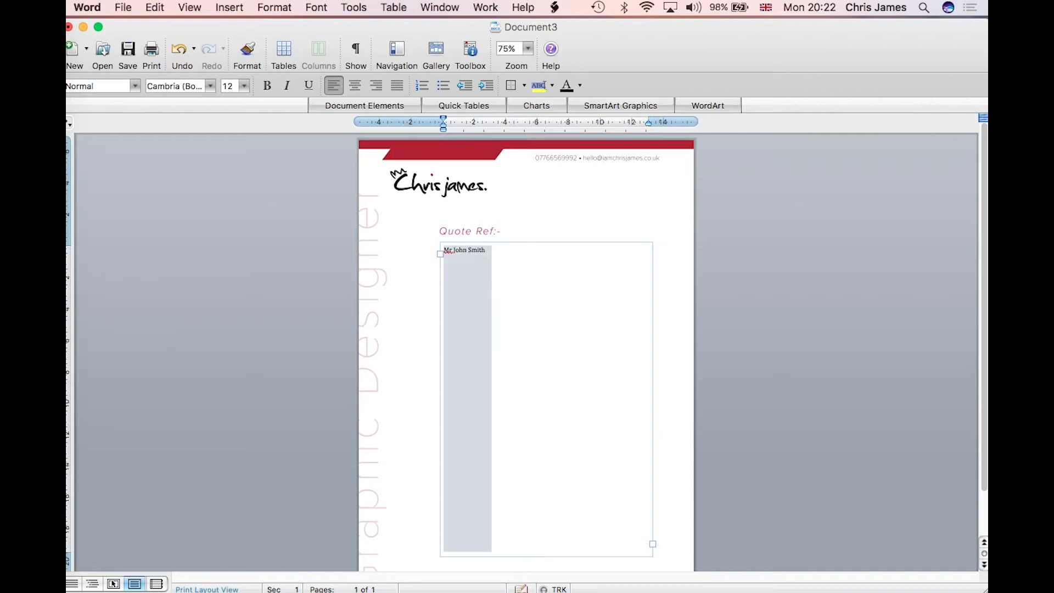
pyautogui.press('BackSpace')
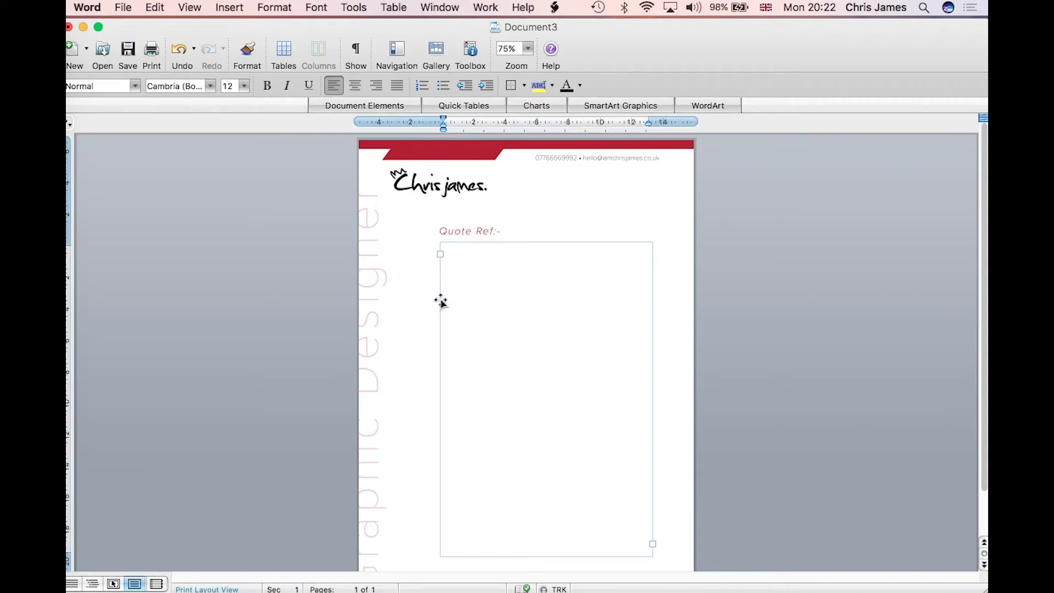
pyautogui.click(440, 337)
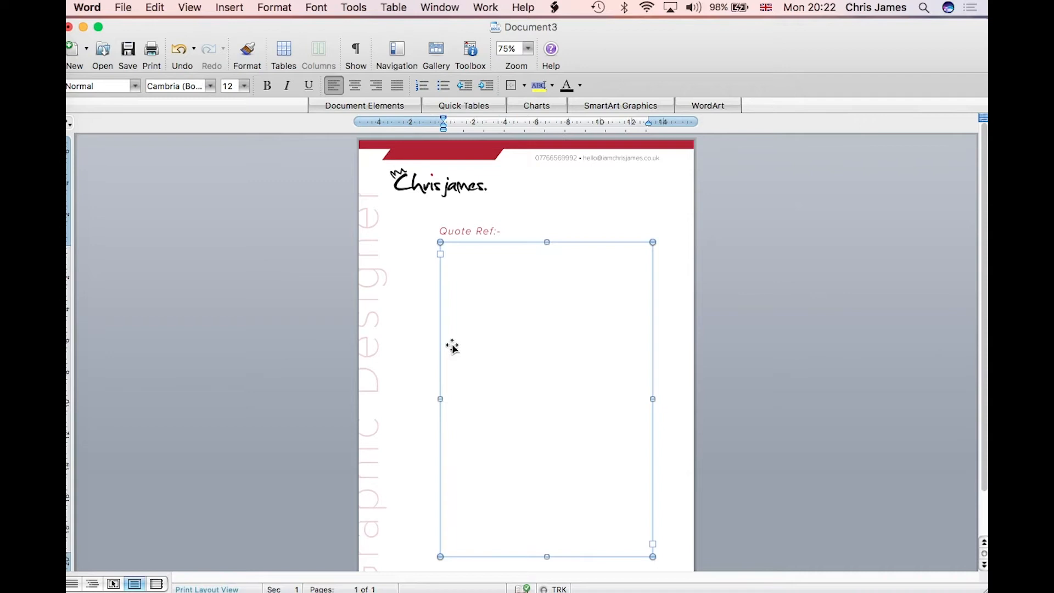
pyautogui.moveTo(547, 242); pyautogui.dragTo(547, 191)
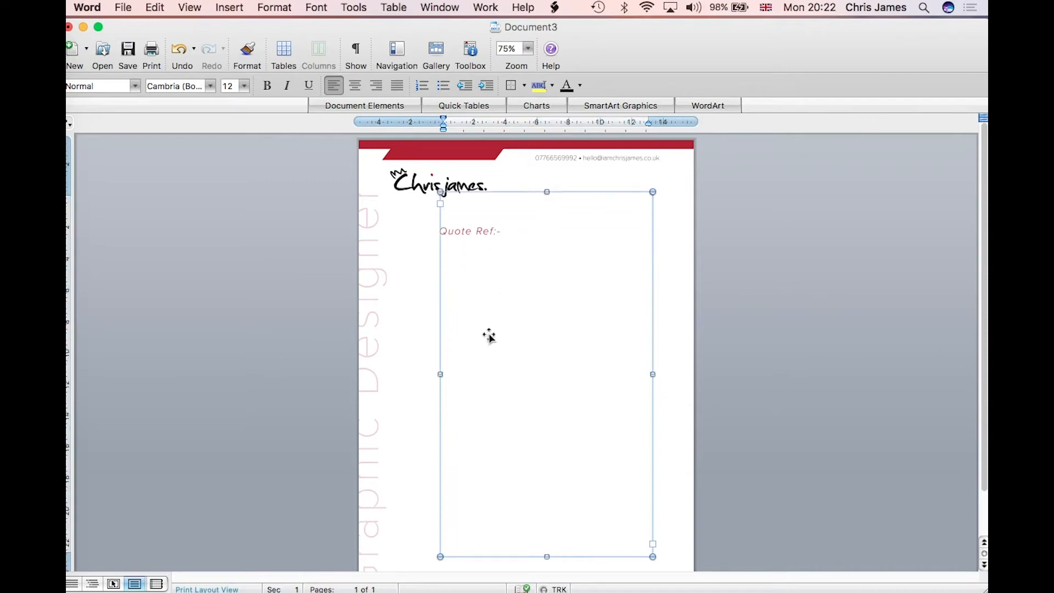
pyautogui.moveTo(441, 375); pyautogui.dragTo(379, 375)
pyautogui.moveTo(654, 376); pyautogui.dragTo(685, 375)
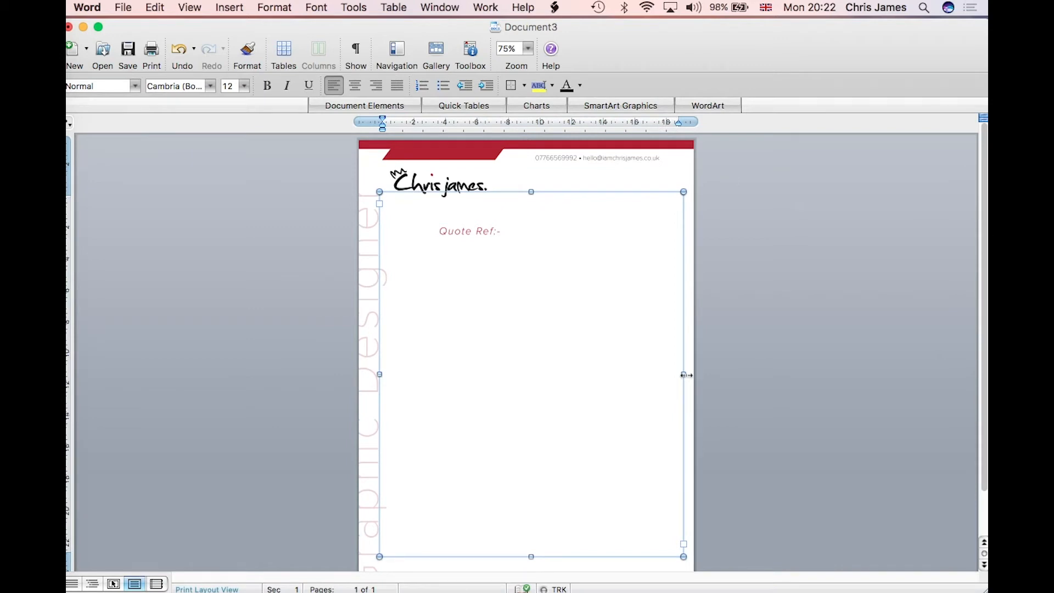
pyautogui.press('super+z')
pyautogui.press('super+z')
pyautogui.press('super+z')
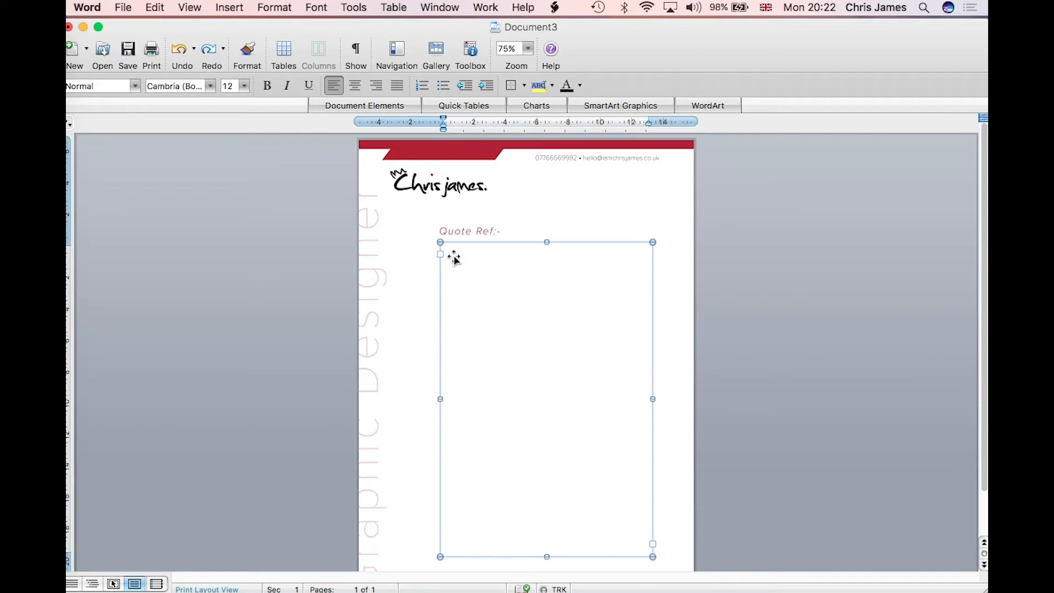
pyautogui.press('BackSpace')
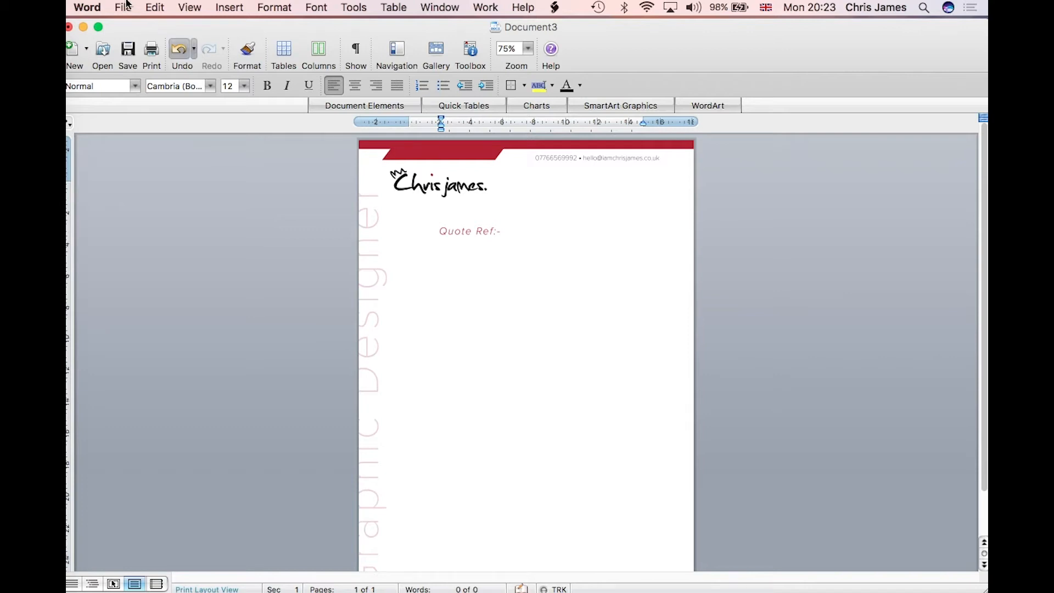
pyautogui.click(127, 6)
# Step: Back out of Save As without changing the format, and close Document3 unsaved
pyautogui.click(132, 144)
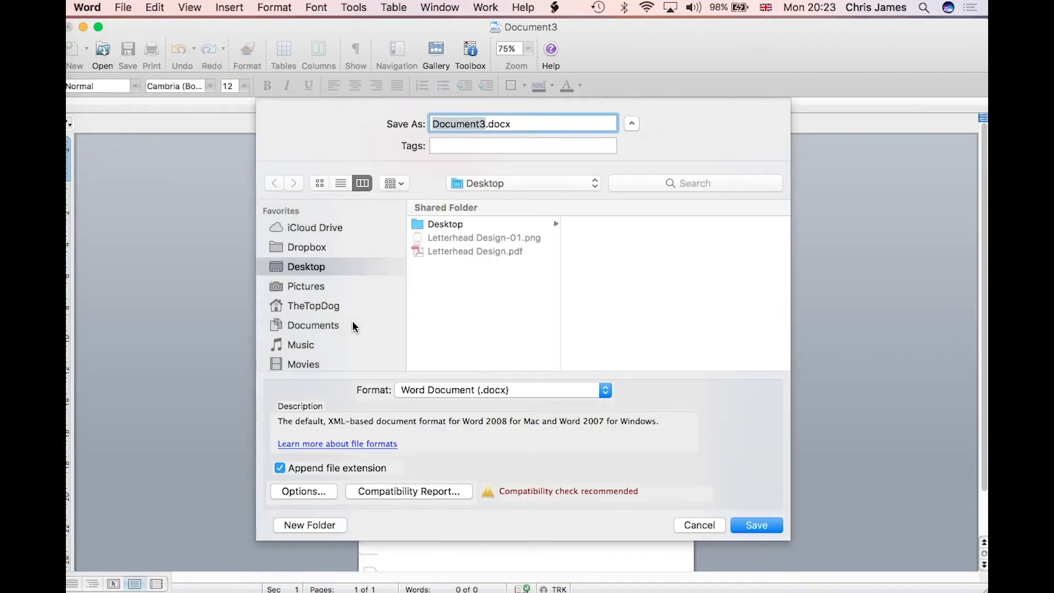
pyautogui.click(442, 389)
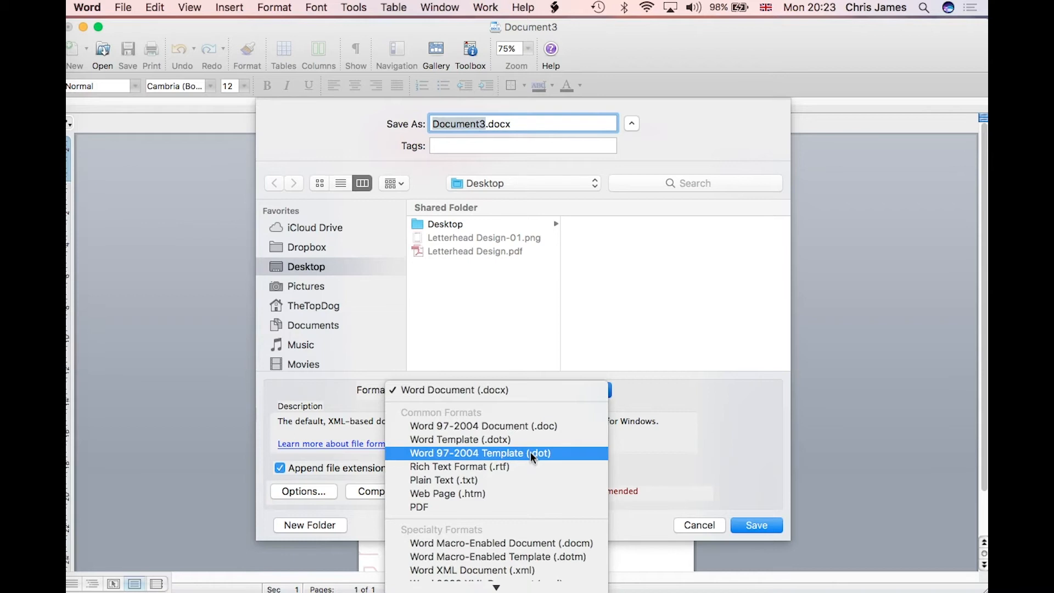
pyautogui.click(635, 463)
pyautogui.click(713, 528)
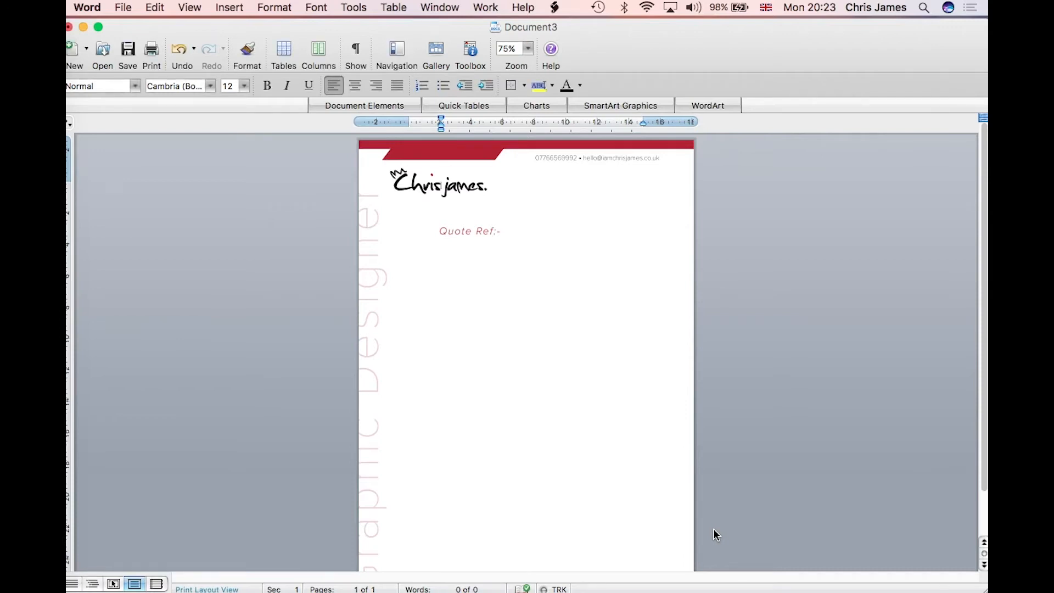
pyautogui.click(69, 26)
pyautogui.click(470, 165)
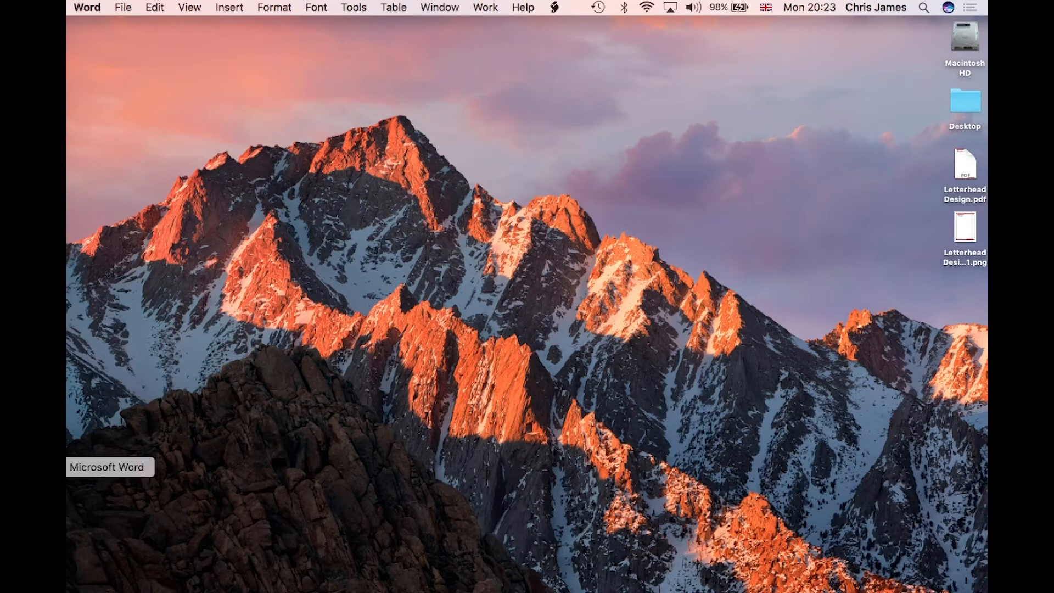
pyautogui.click(67, 467)
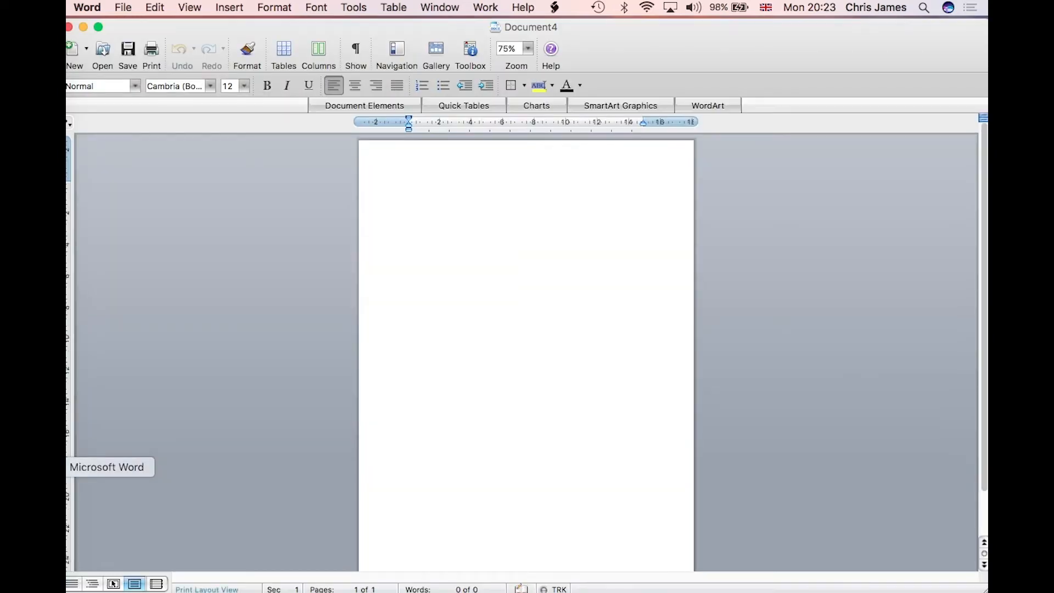
pyautogui.moveTo(198, 25); pyautogui.dragTo(201, 26)
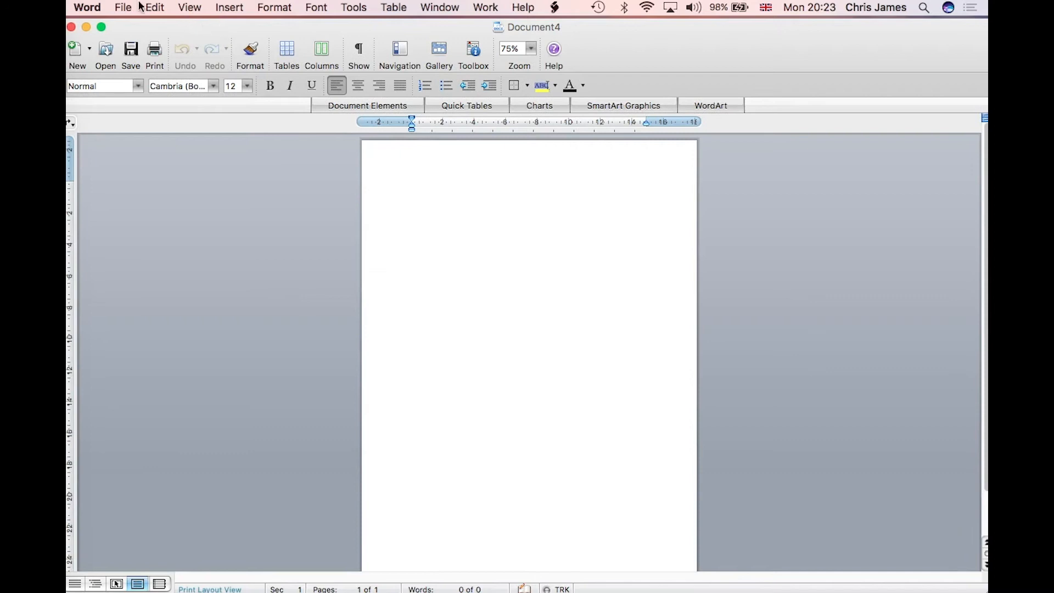
# Step: Remove the saved 210 × 297 mm letterhead size from Page Setup's custom paper sizes
pyautogui.click(122, 7)
pyautogui.click(126, 203)
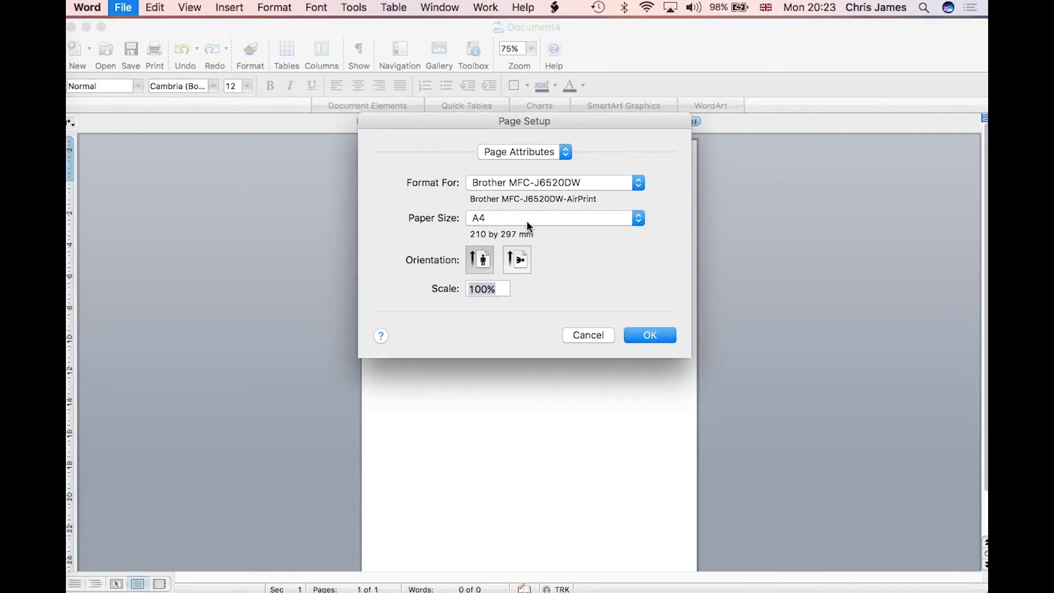
pyautogui.click(631, 217)
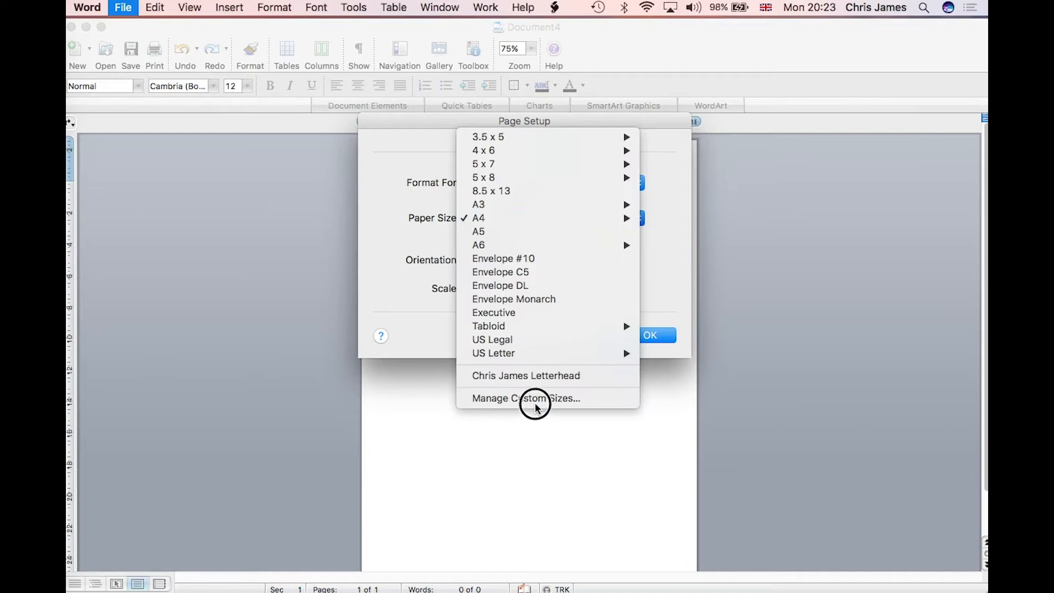
pyautogui.click(537, 351)
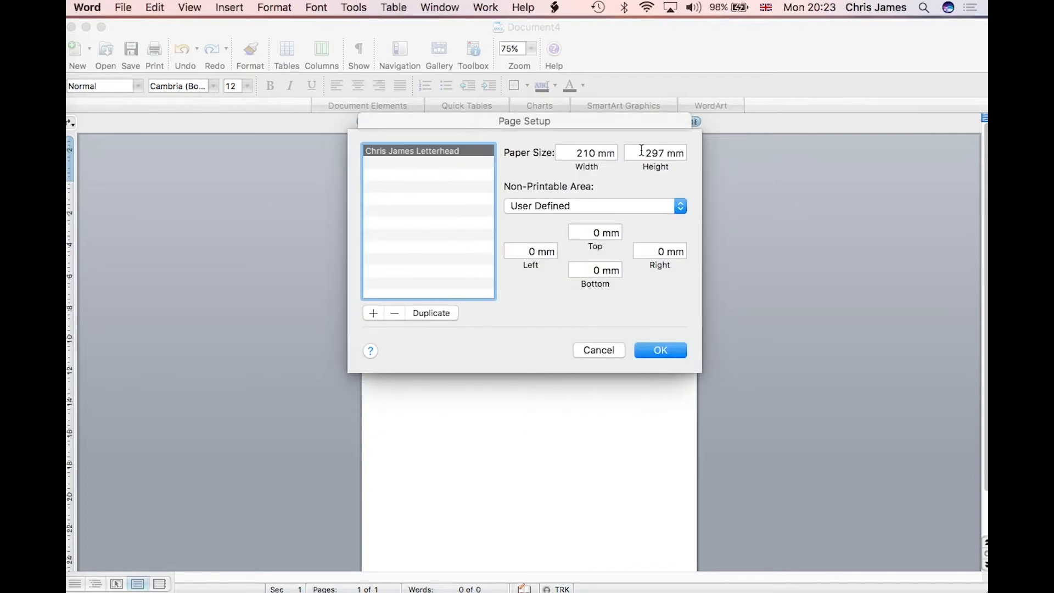
pyautogui.click(395, 313)
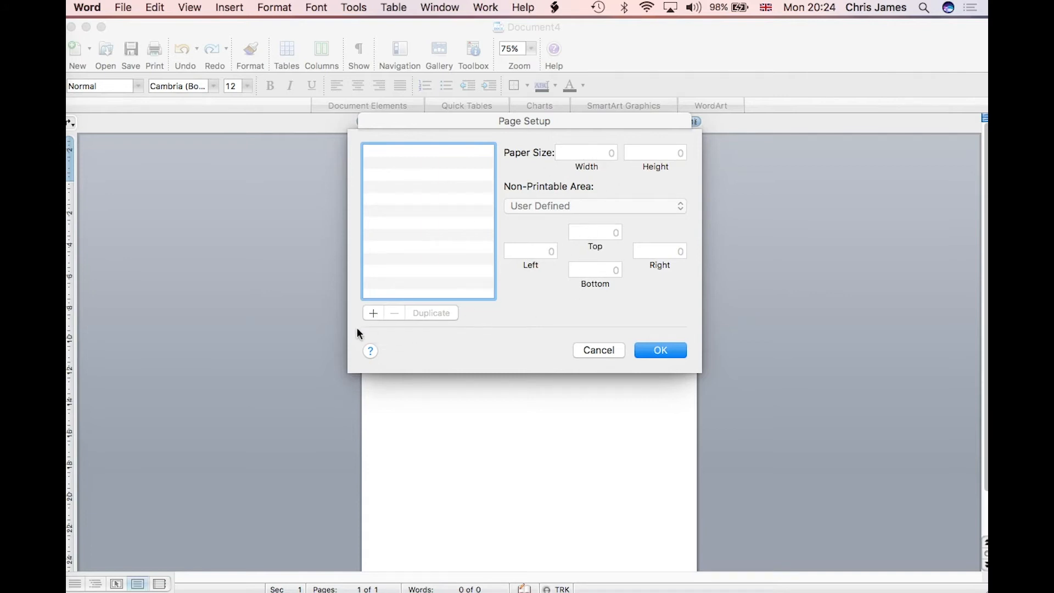
pyautogui.click(373, 313)
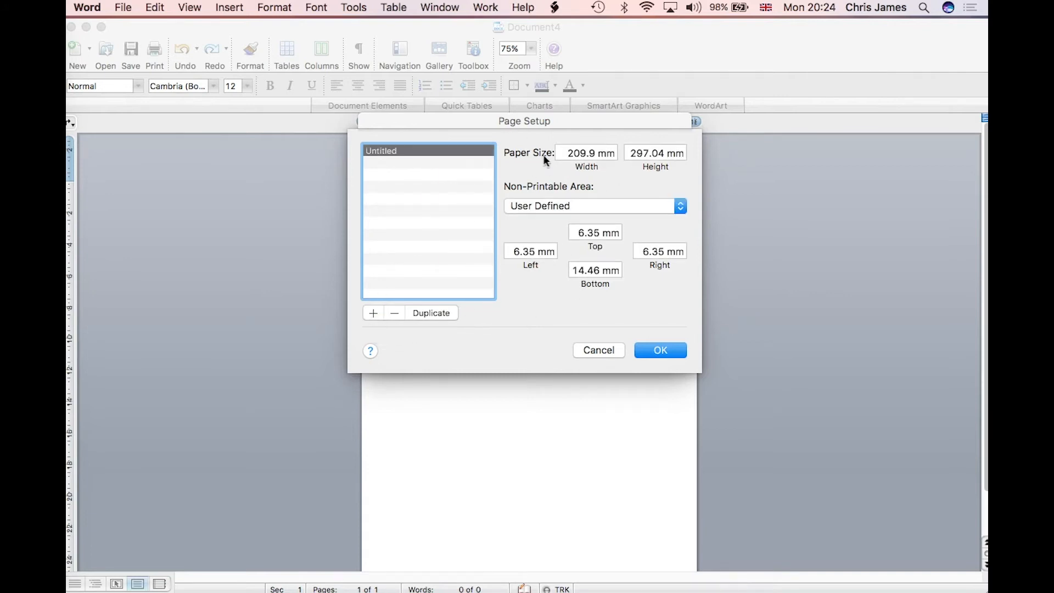
# Step: Set the new custom paper size to 210 mm wide by 297 mm high
pyautogui.moveTo(570, 152); pyautogui.dragTo(615, 148)
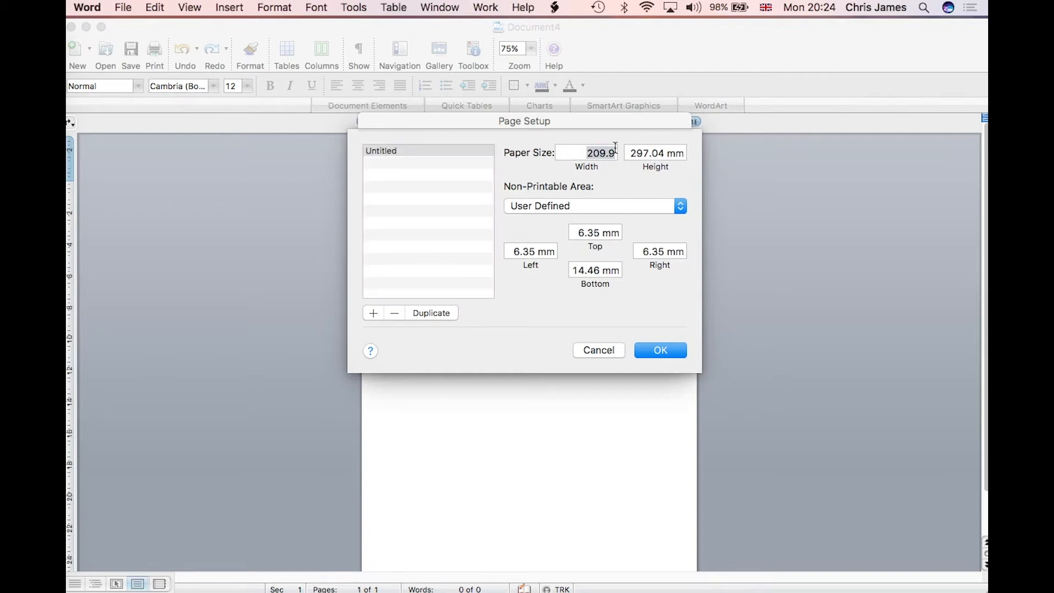
pyautogui.write('210')
pyautogui.click(650, 152)
pyautogui.doubleClick(649, 152)
pyautogui.write('29')
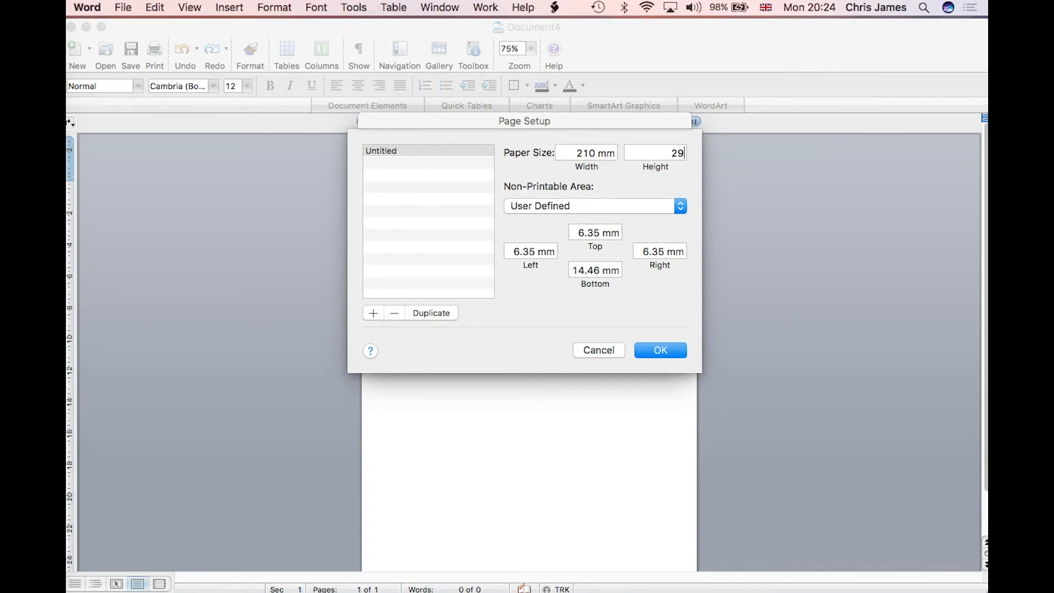
pyautogui.write('7')
pyautogui.click(601, 149)
# Step: Set the top, bottom and left non-printable margins to 0
pyautogui.moveTo(579, 233); pyautogui.dragTo(696, 254)
pyautogui.write('00')
pyautogui.moveTo(576, 272); pyautogui.dragTo(646, 267)
pyautogui.write('0')
pyautogui.moveTo(506, 251); pyautogui.dragTo(568, 249)
pyautogui.write('0')
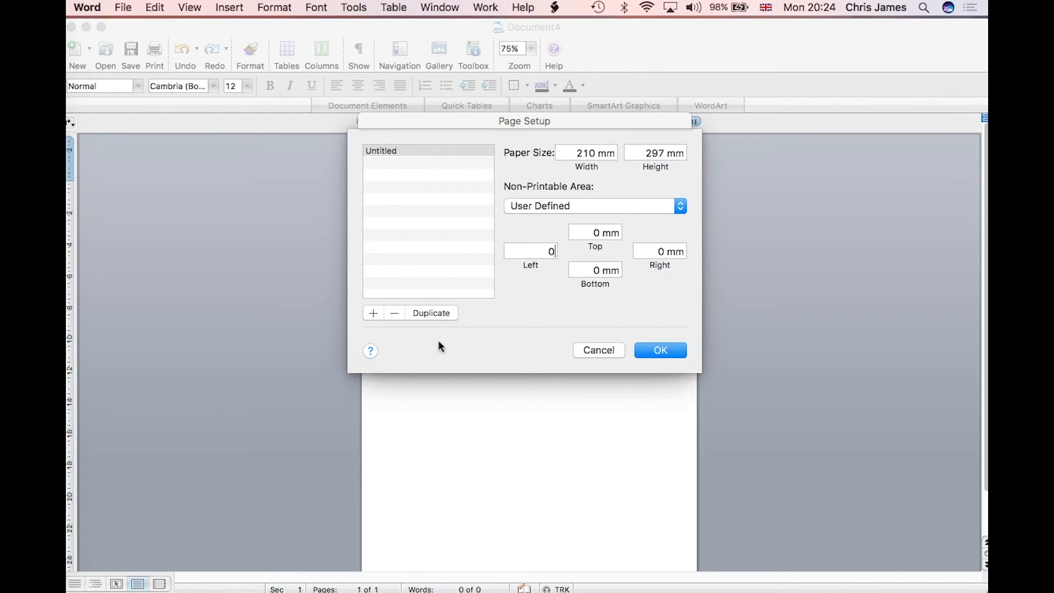
# Step: Name the custom size after the client's letterhead and apply it in Page Setup
pyautogui.doubleClick(391, 145)
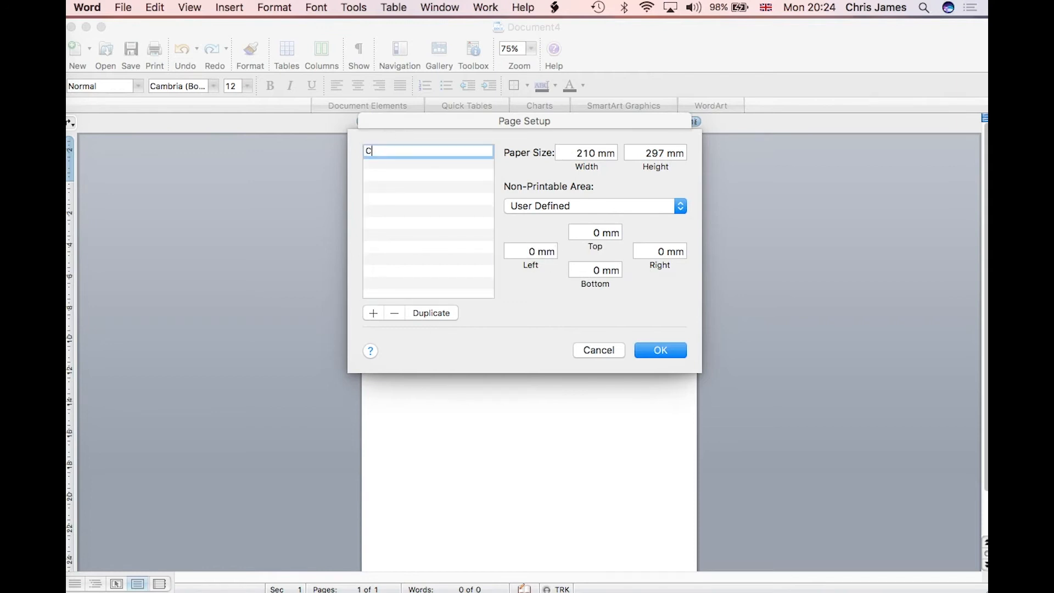
pyautogui.click(387, 170)
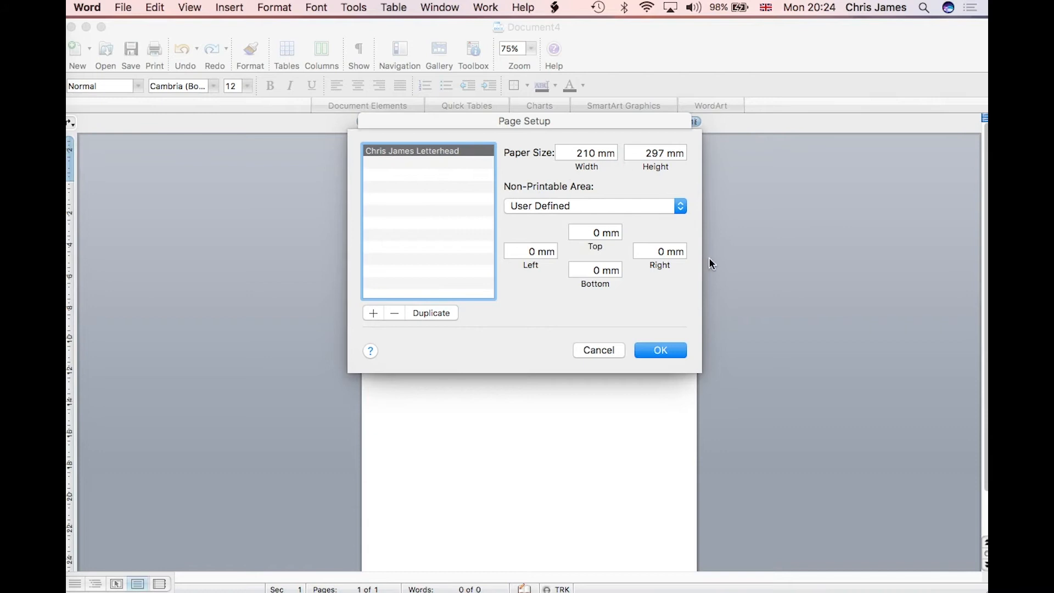
pyautogui.click(663, 351)
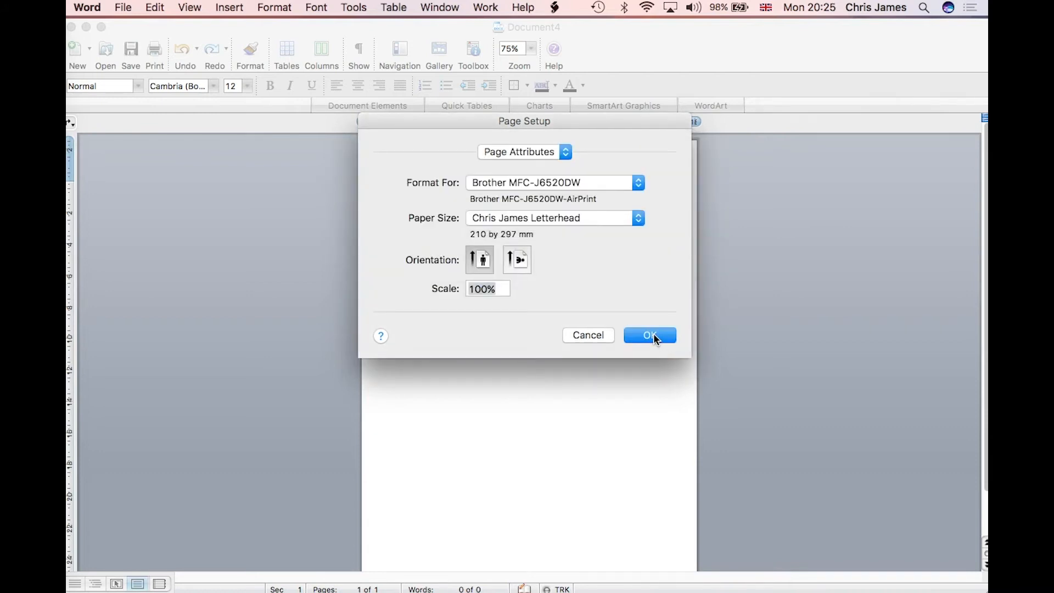
pyautogui.click(654, 336)
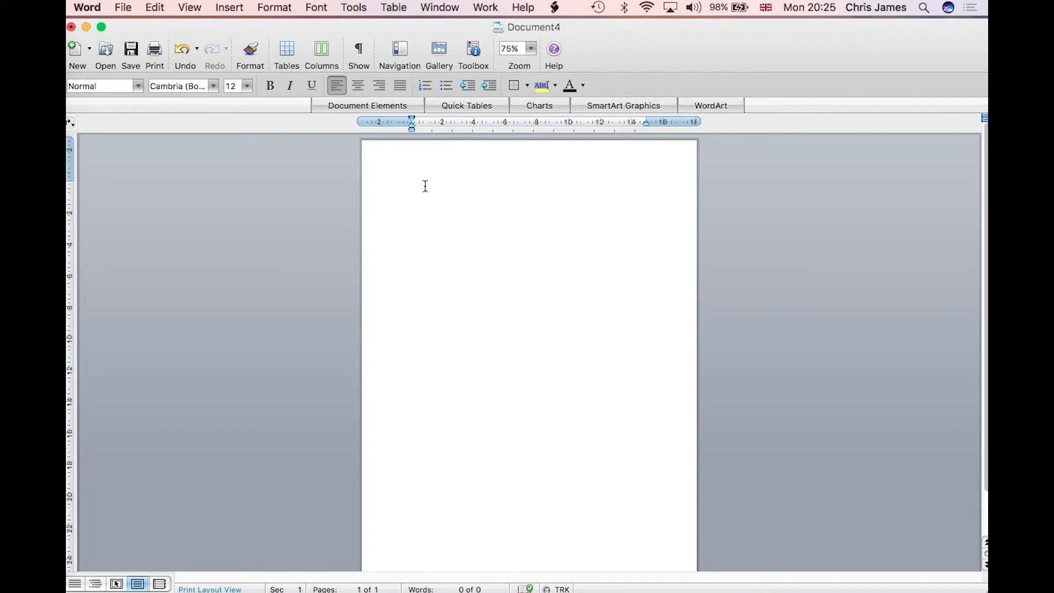
# Step: Open the page header and footer for editing and check both empty areas
pyautogui.click(185, 6)
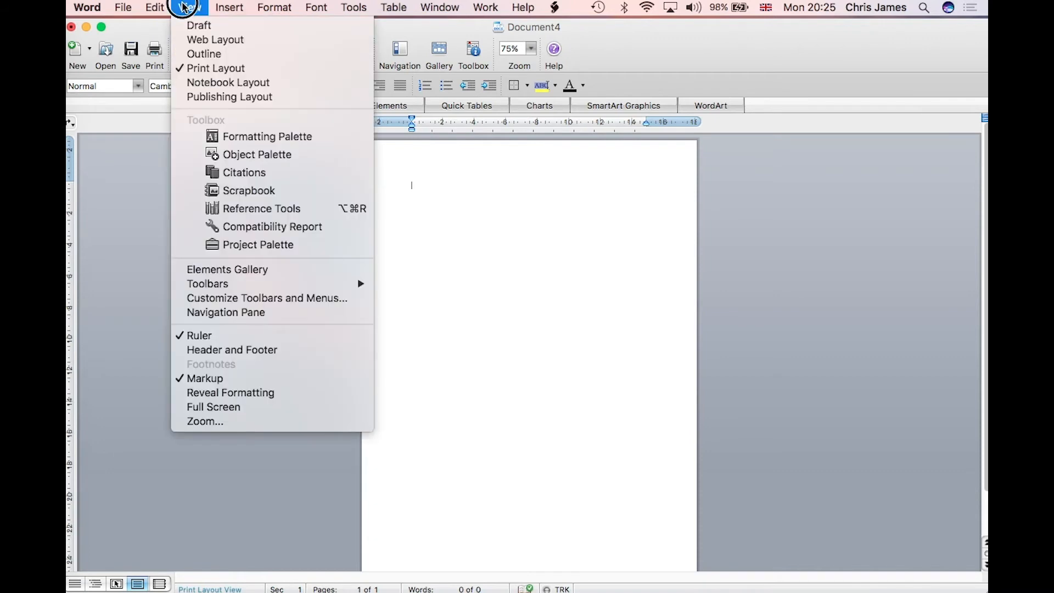
pyautogui.click(192, 351)
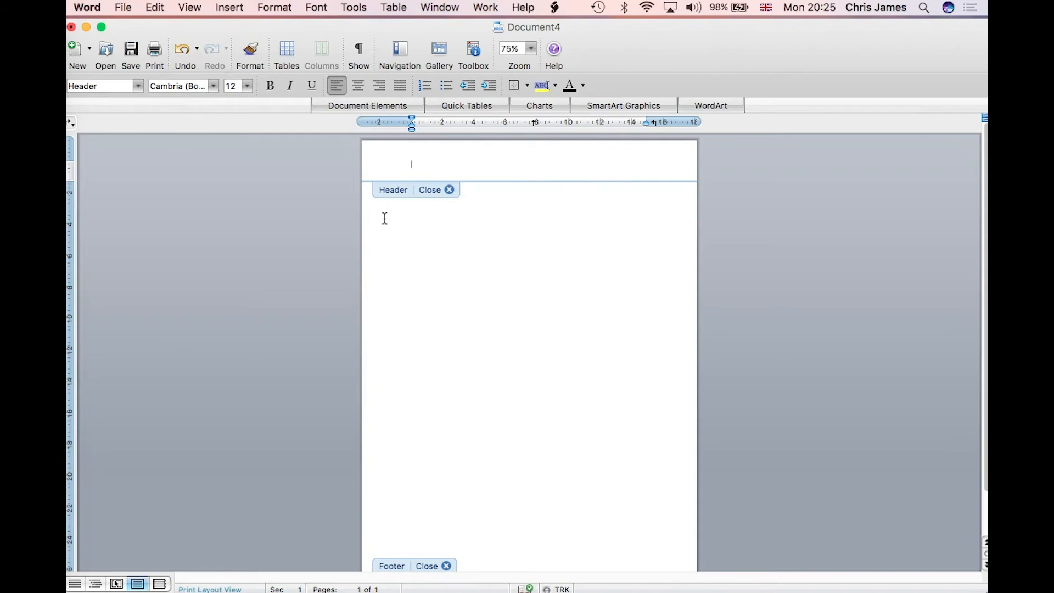
pyautogui.scroll(-3, 443, 496)
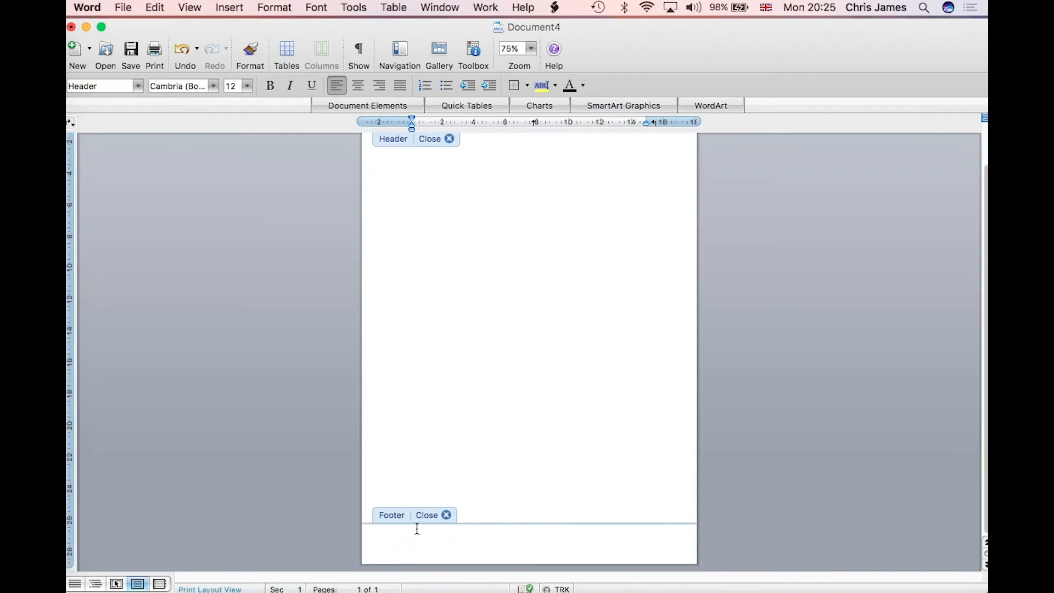
pyautogui.scroll(3, 416, 543)
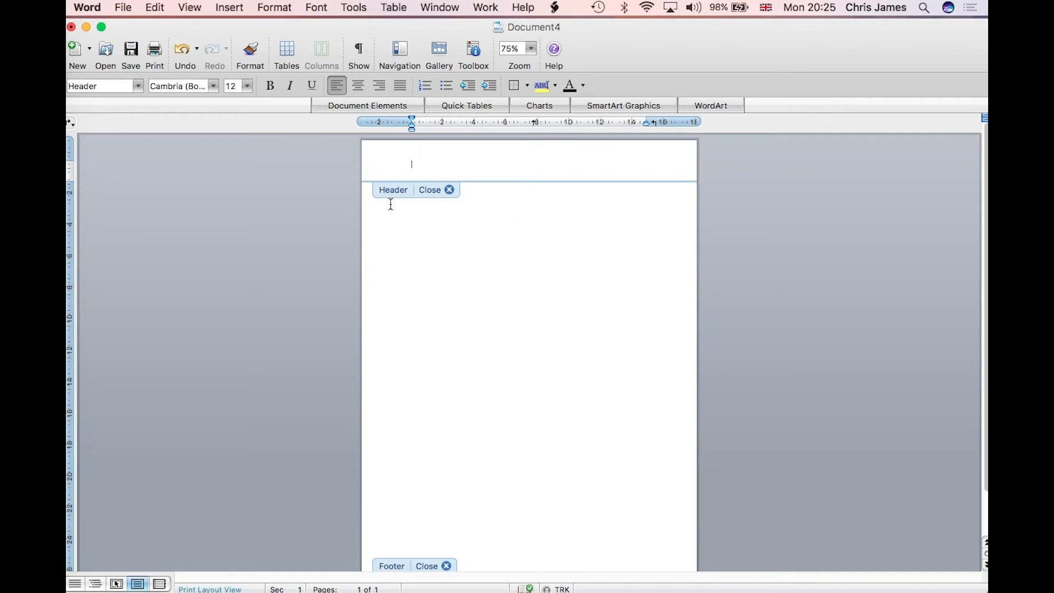
pyautogui.scroll(-3, 644, 185)
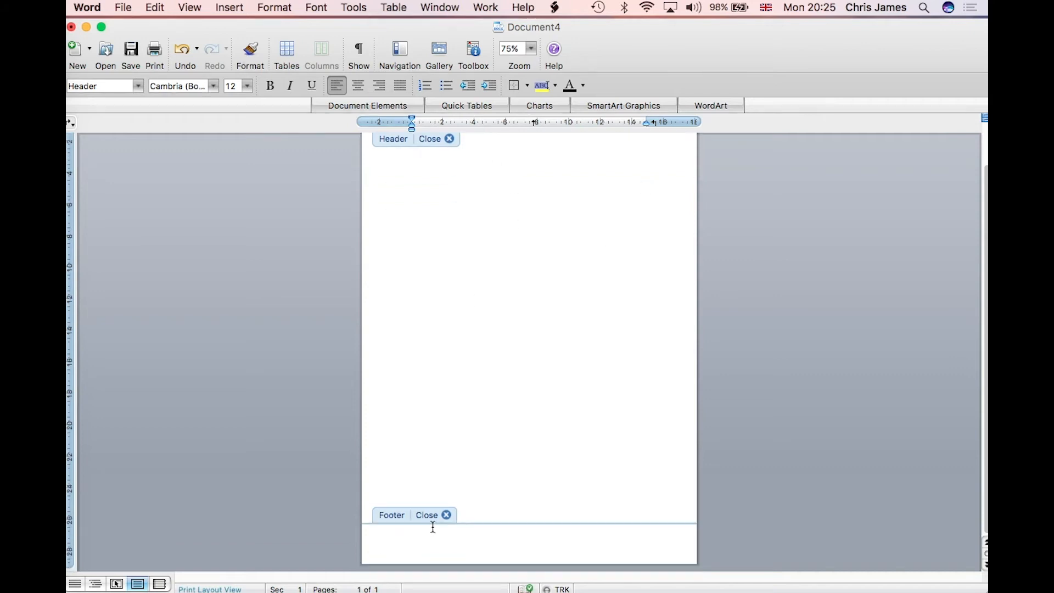
pyautogui.scroll(3, 588, 534)
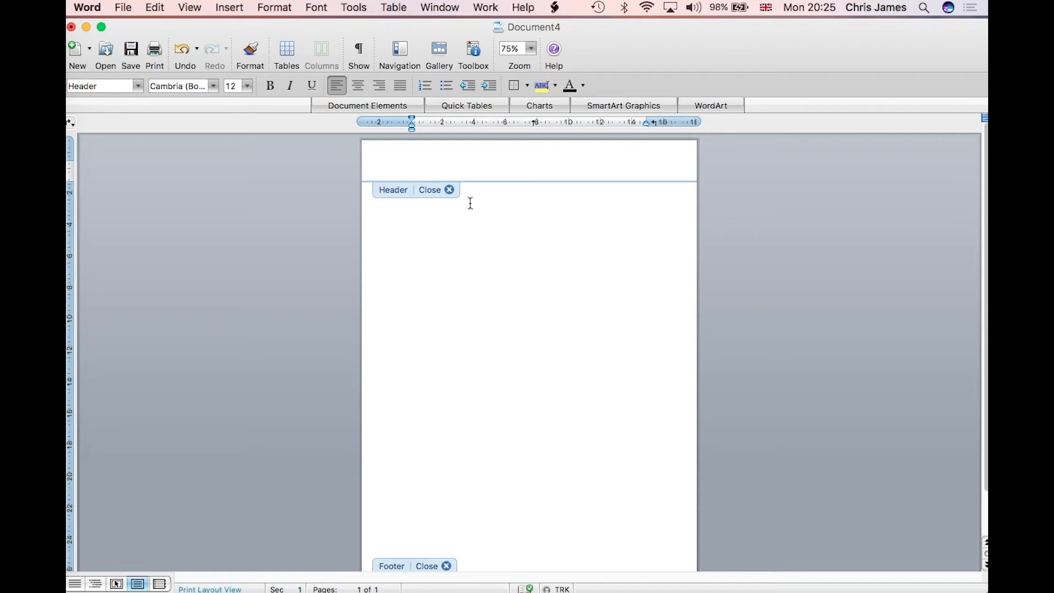
pyautogui.click(236, 7)
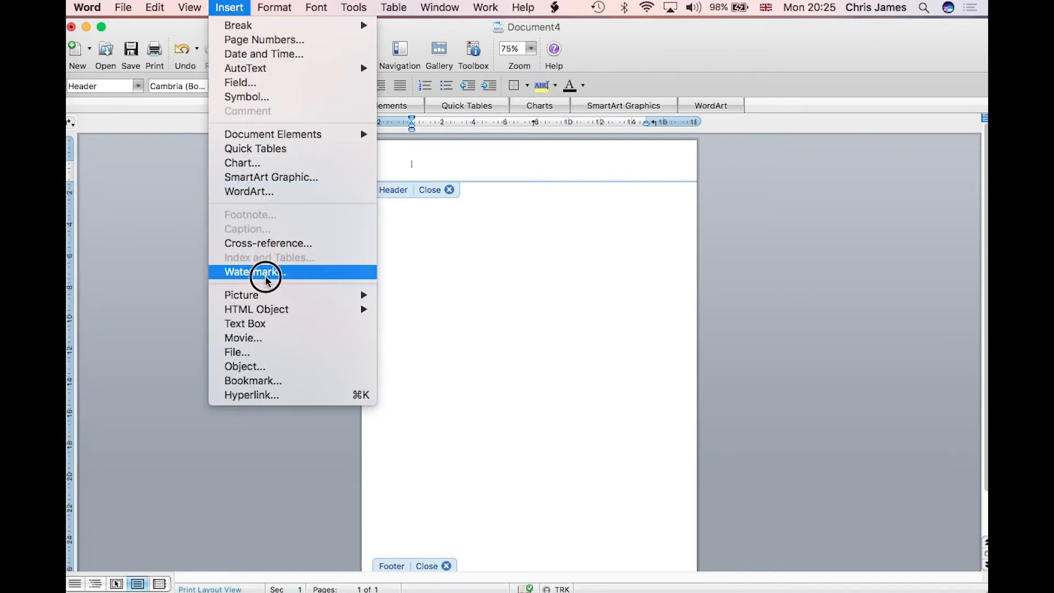
# Step: Insert Letterhead Design-01.png from the Desktop as a picture in the header
pyautogui.moveTo(256, 301)
pyautogui.click(404, 311)
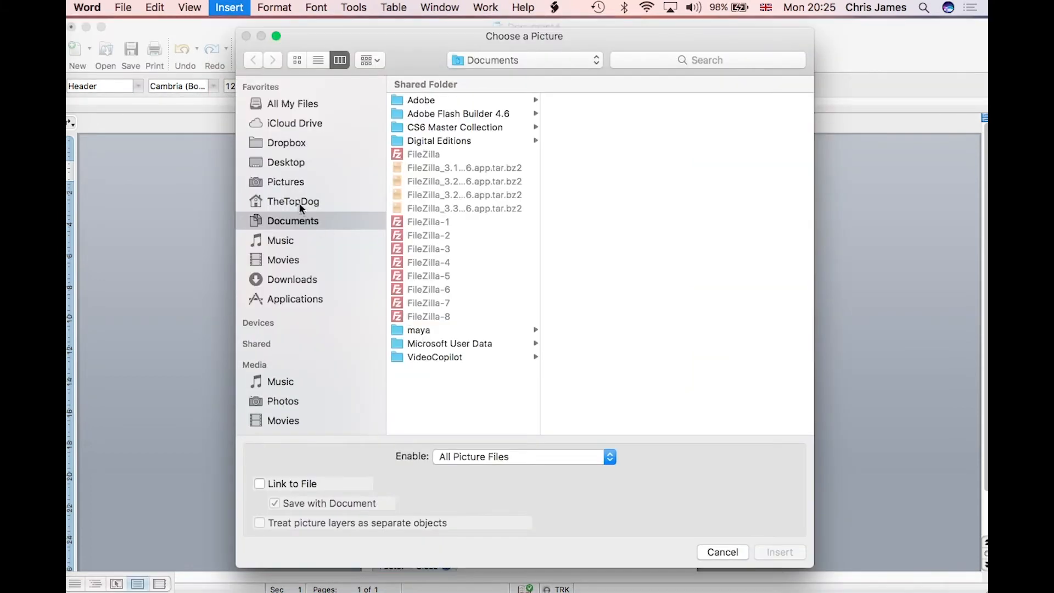
pyautogui.click(298, 163)
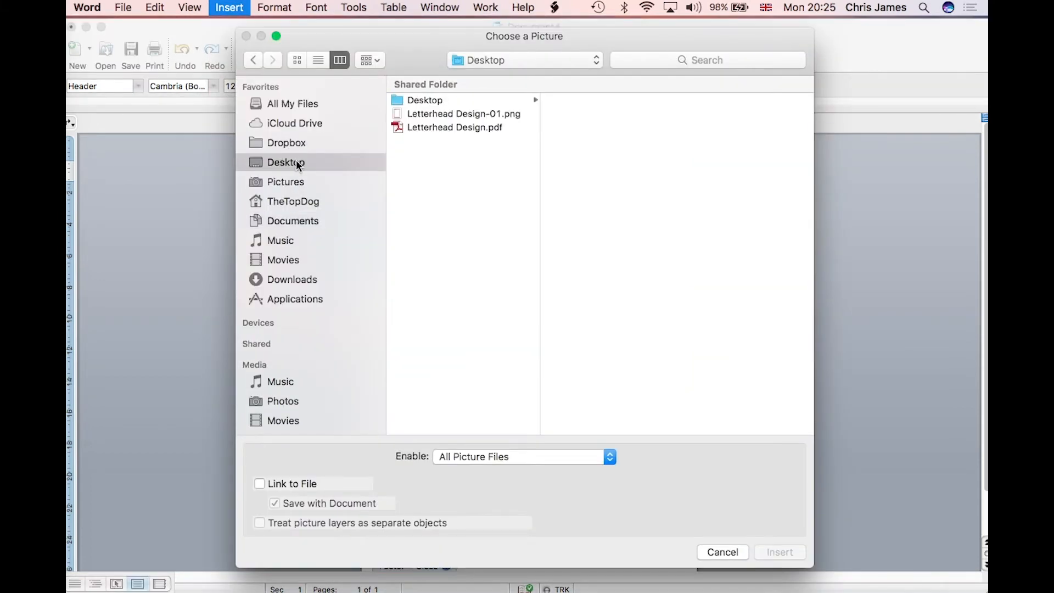
pyautogui.click(470, 114)
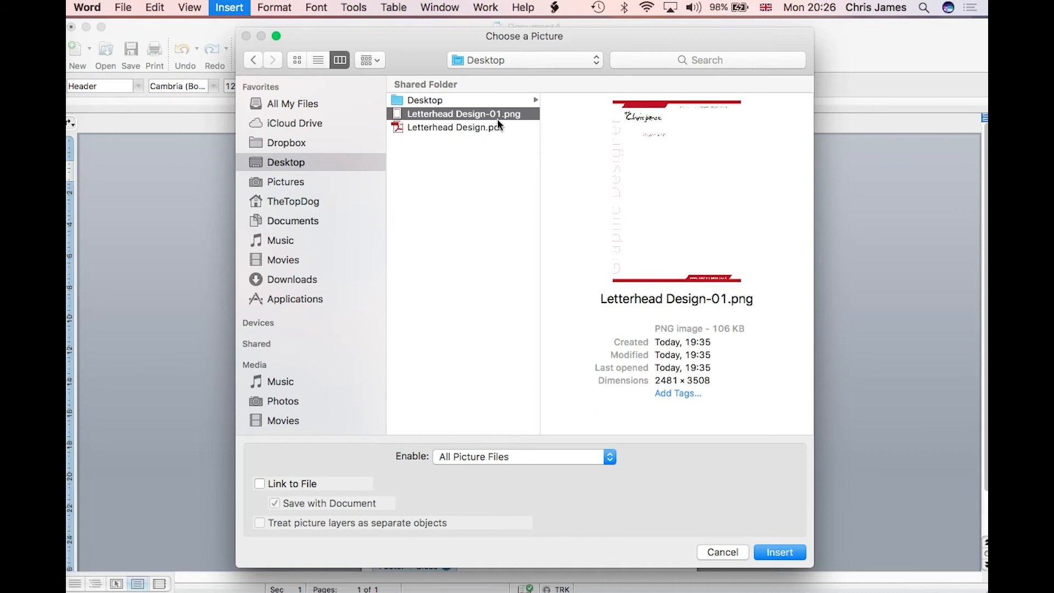
pyautogui.click(796, 553)
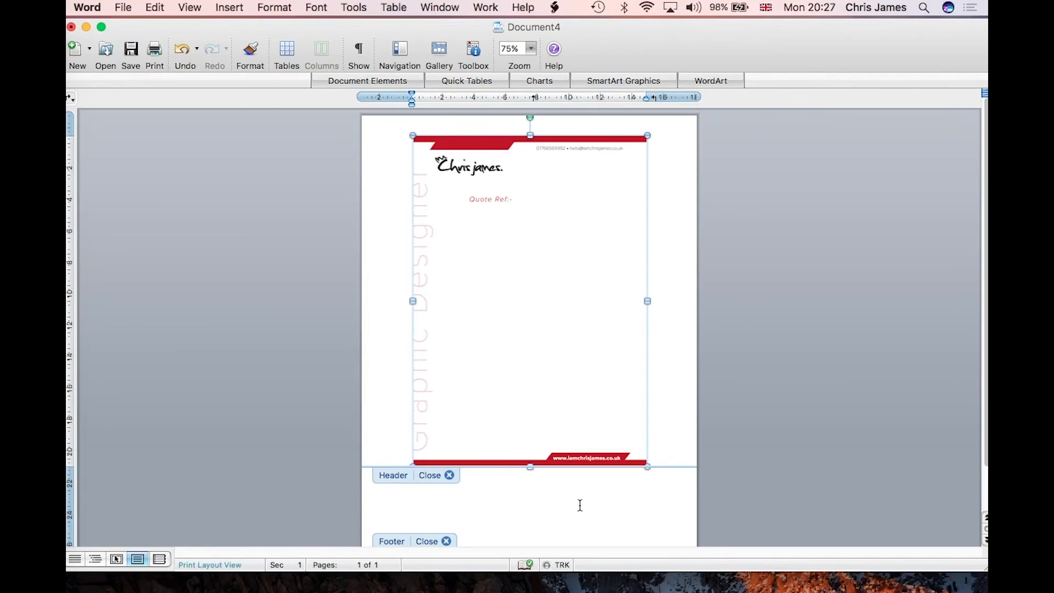
# Step: Open and dismiss the letterhead picture's formatting settings without changes
pyautogui.doubleClick(515, 295)
pyautogui.moveTo(195, 31); pyautogui.dragTo(246, 146)
pyautogui.moveTo(359, 153); pyautogui.dragTo(305, 119)
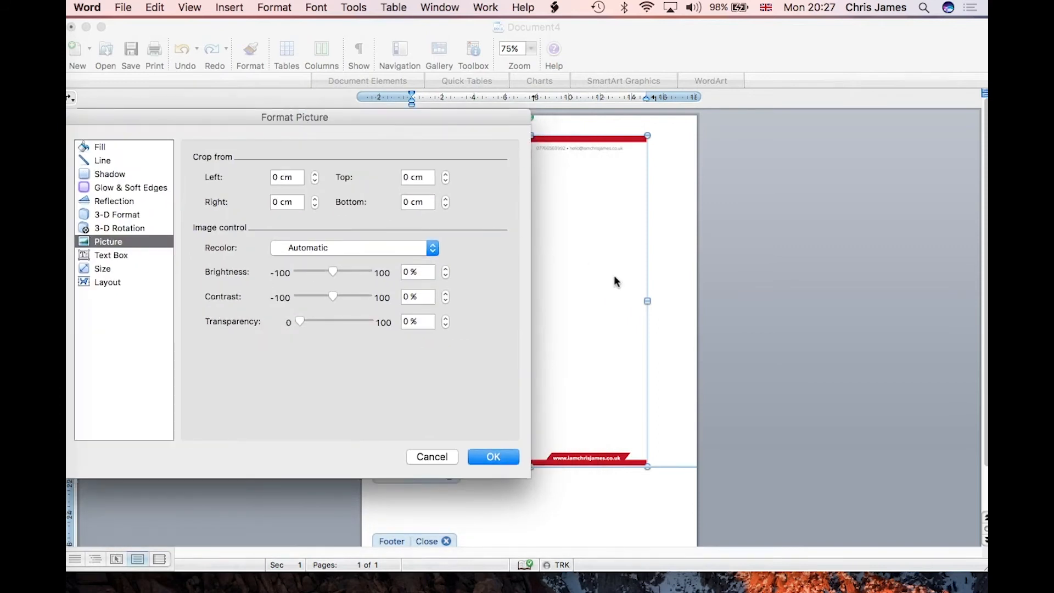
pyautogui.click(433, 457)
pyautogui.doubleClick(498, 256)
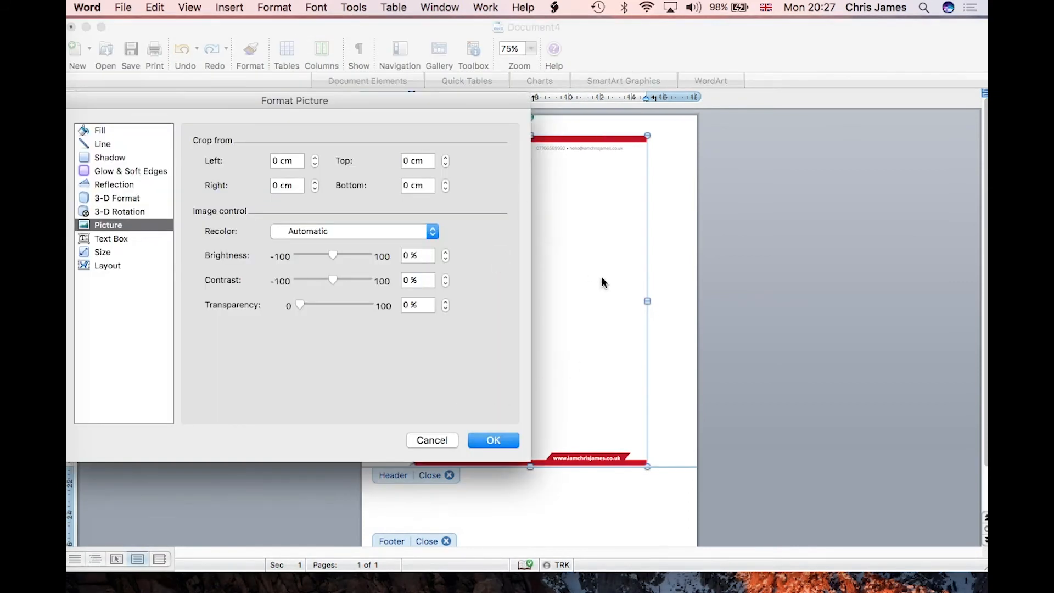
pyautogui.click(431, 439)
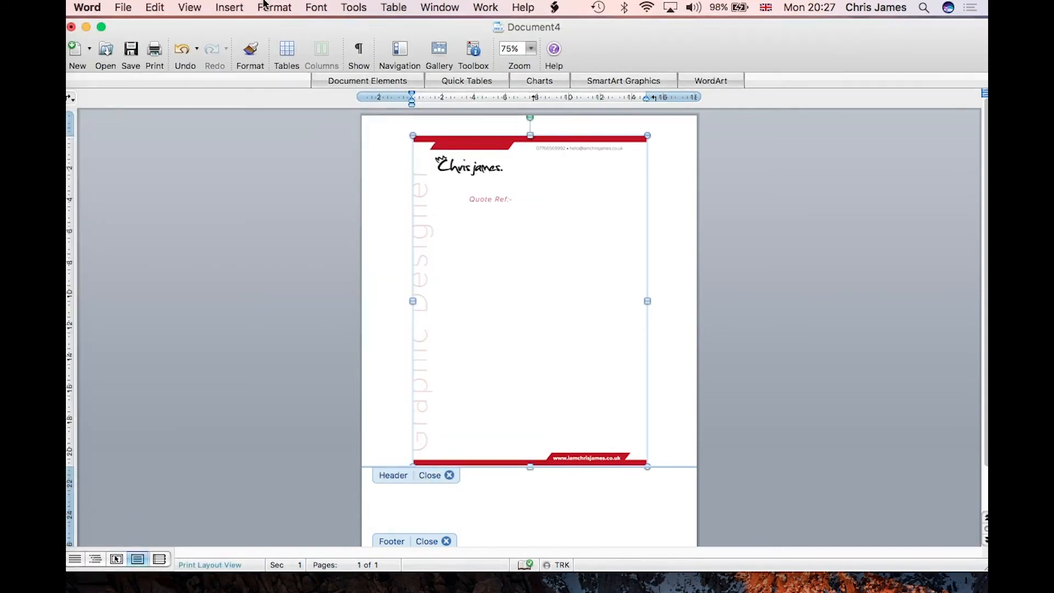
# Step: Open Format > Picture for the letterhead, move the dialog aside, and show its size options
pyautogui.click(287, 8)
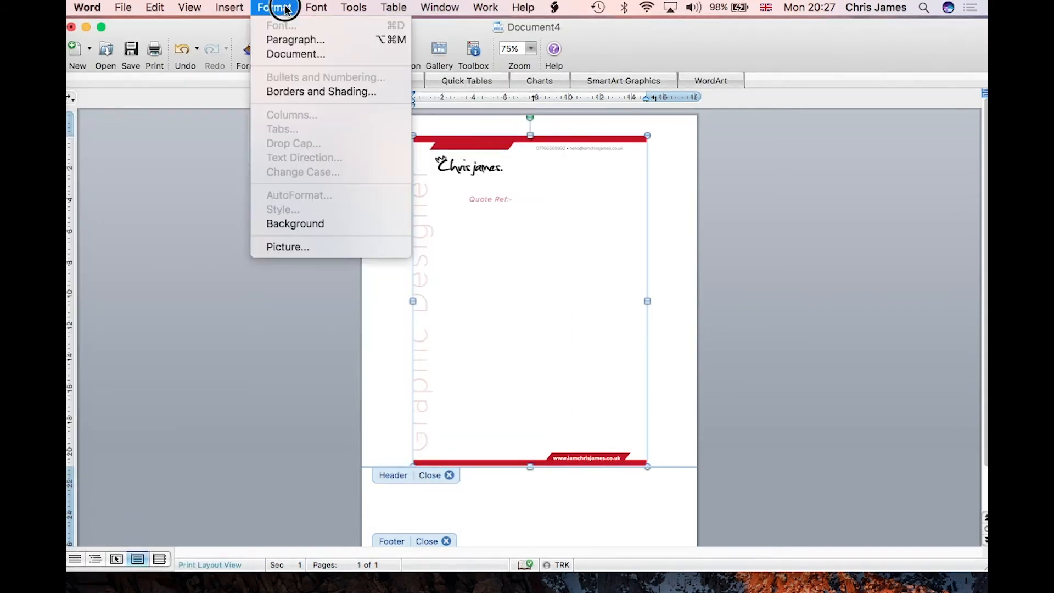
pyautogui.click(290, 248)
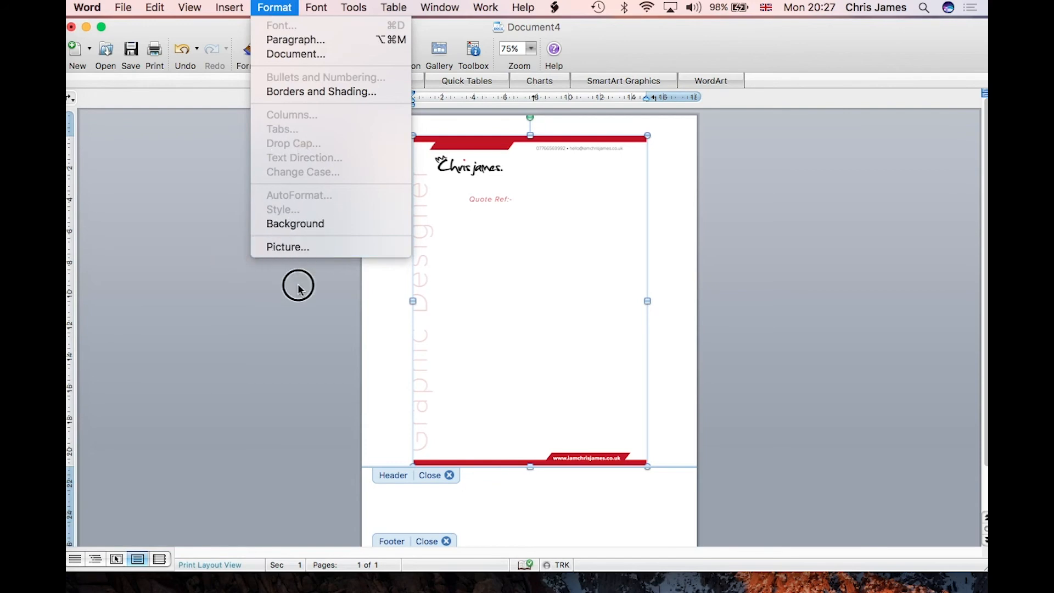
pyautogui.click(296, 247)
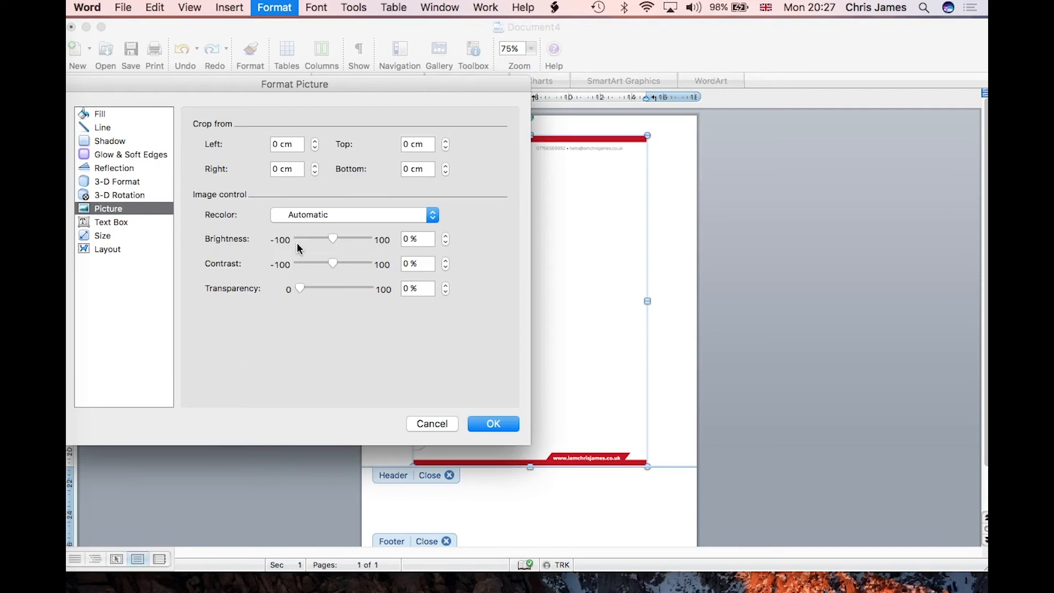
pyautogui.moveTo(226, 85); pyautogui.dragTo(336, 90)
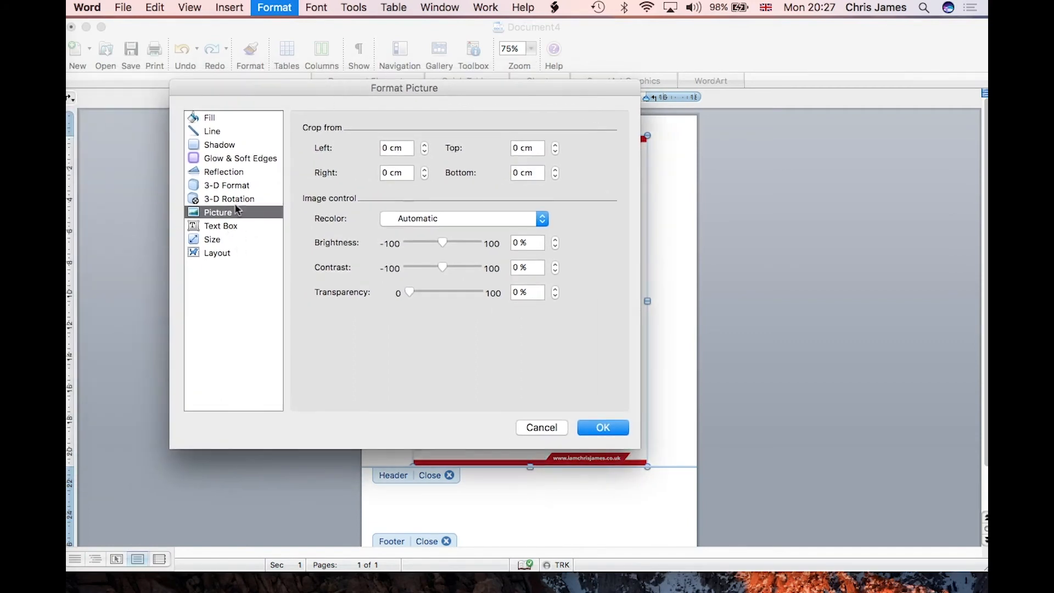
pyautogui.click(210, 241)
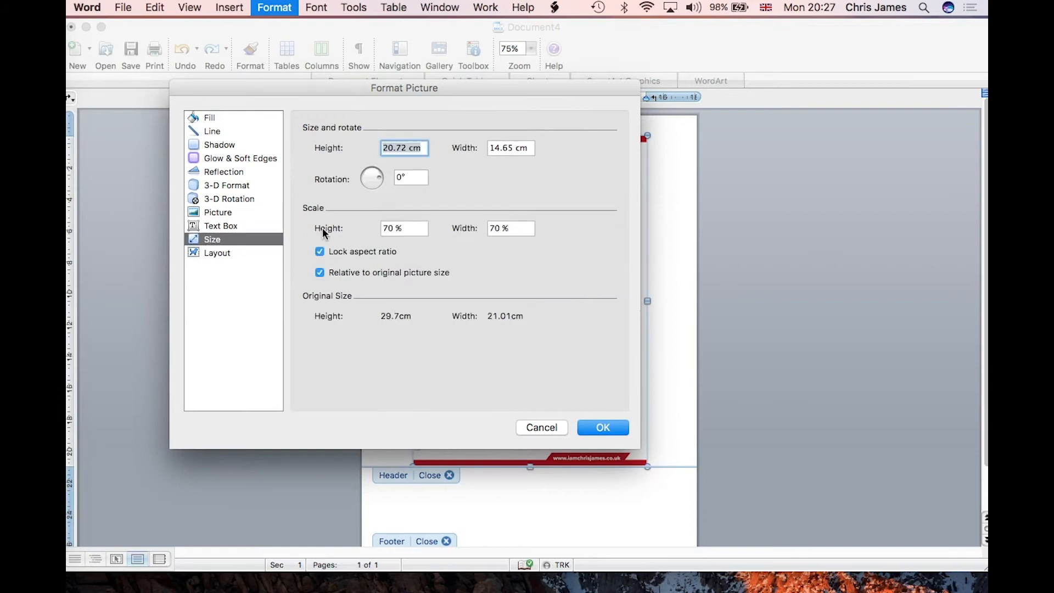
# Step: Scale the letterhead picture back to 100% and set its wrapping to Behind text
pyautogui.click(401, 230)
pyautogui.write('100')
pyautogui.click(500, 230)
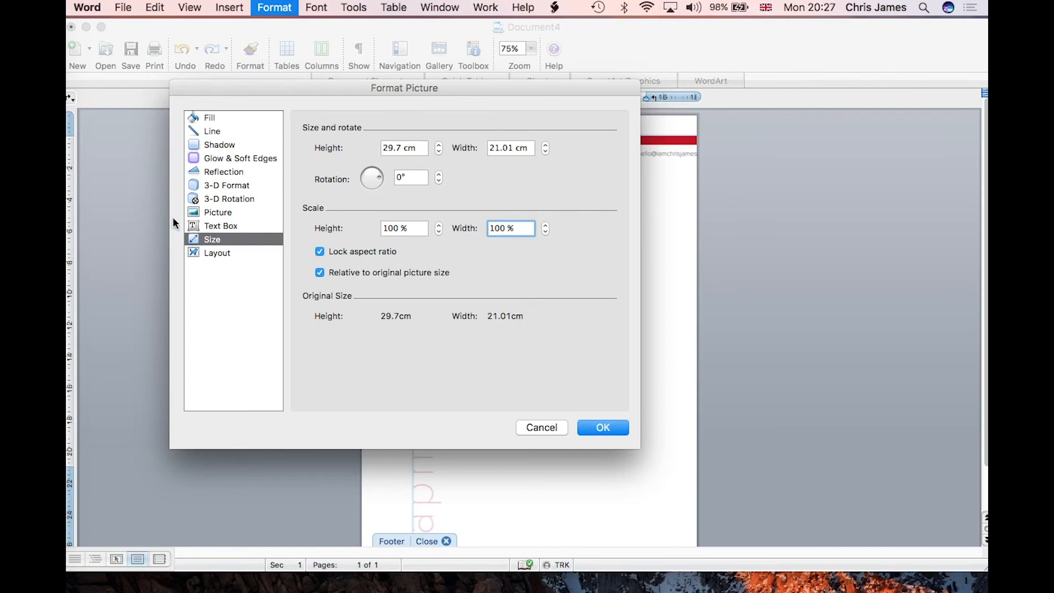
pyautogui.click(216, 257)
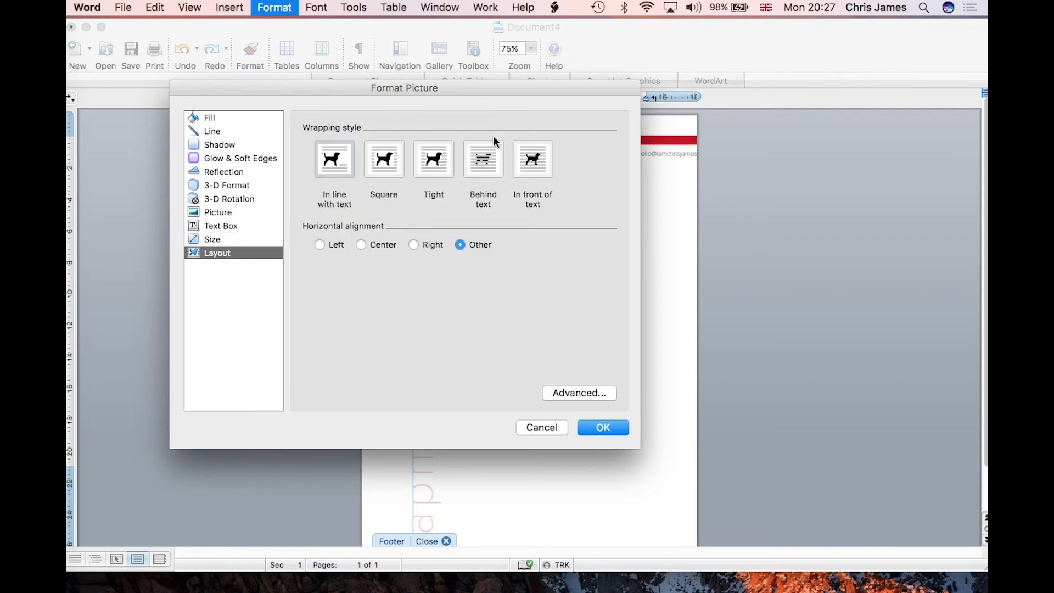
pyautogui.click(483, 164)
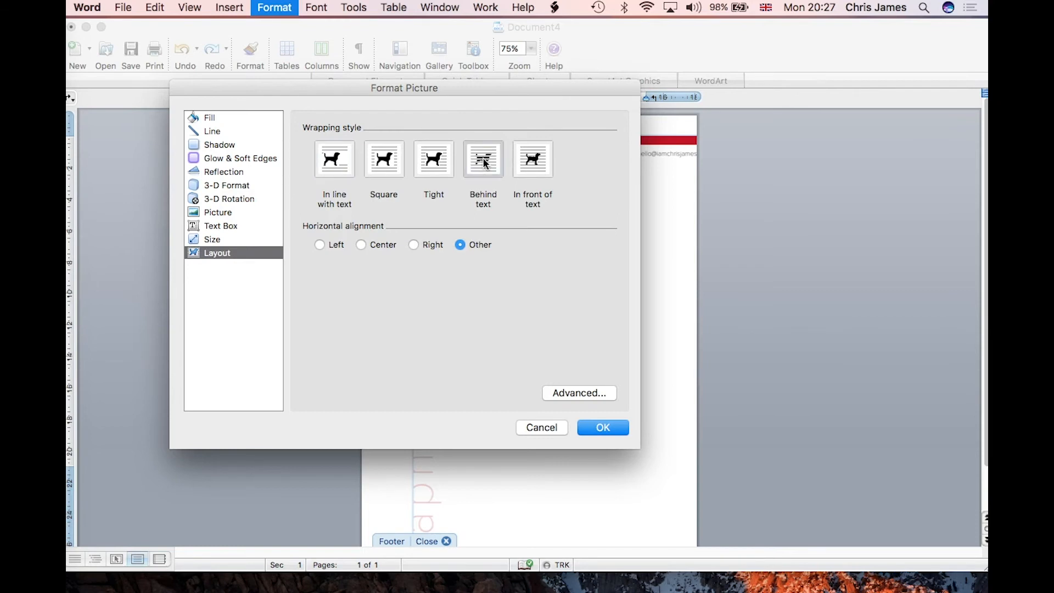
# Step: Measure the picture's horizontal and vertical position relative to the Page, then apply the formatting
pyautogui.click(581, 394)
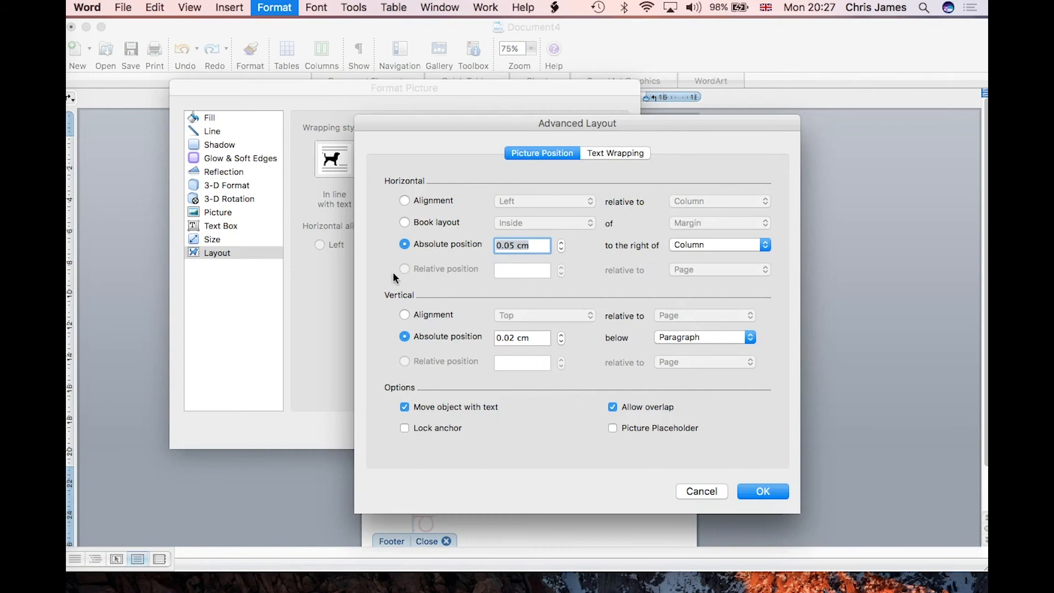
pyautogui.click(681, 248)
pyautogui.click(685, 237)
pyautogui.click(705, 340)
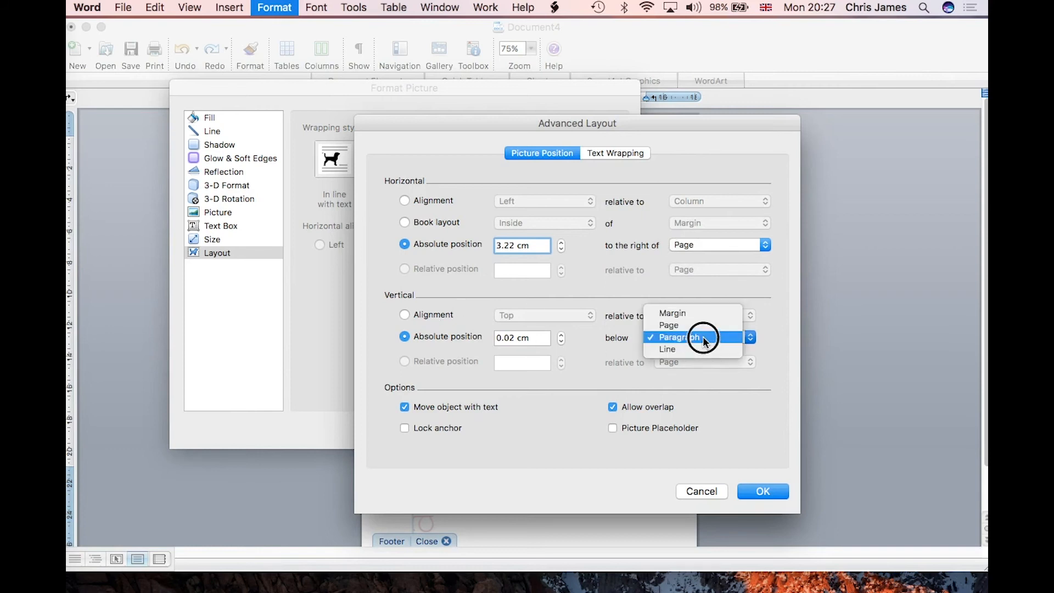
pyautogui.click(697, 325)
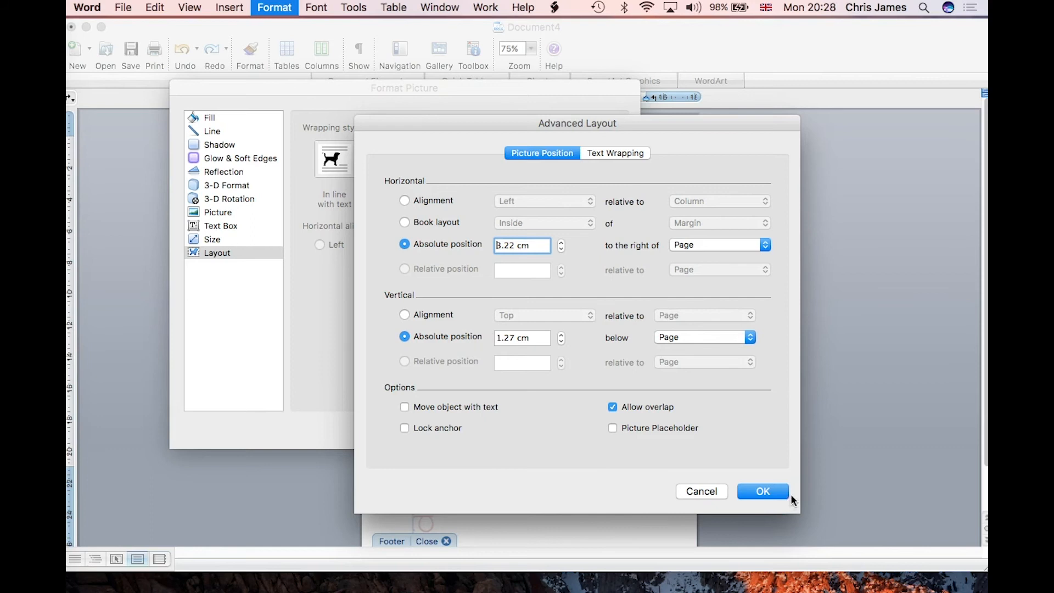
pyautogui.click(766, 485)
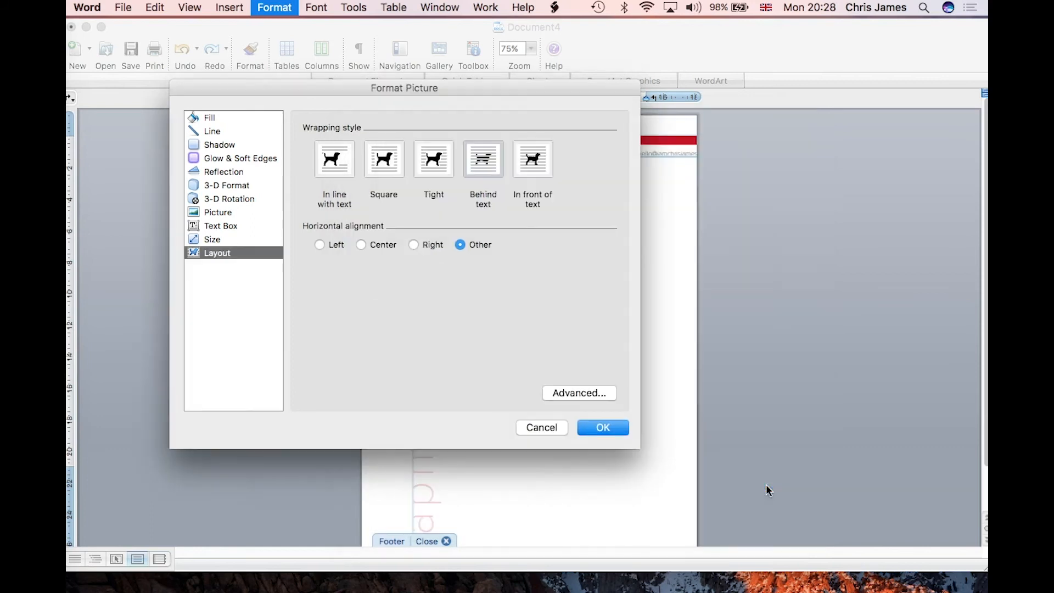
pyautogui.click(587, 430)
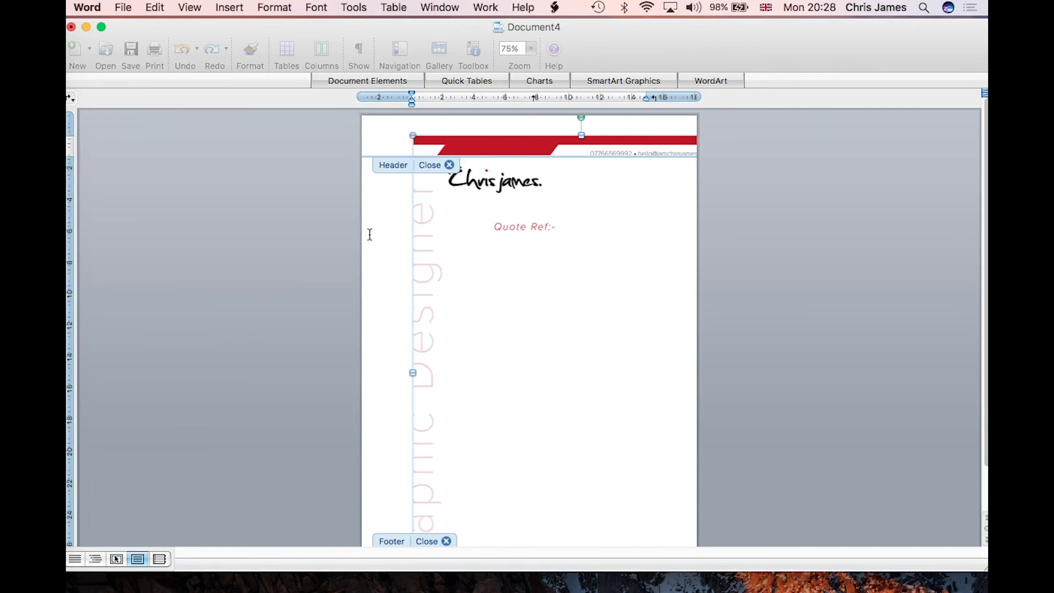
# Step: Drag the letterhead picture to the page top, then exit Header and Footer view
pyautogui.moveTo(496, 299); pyautogui.dragTo(448, 278)
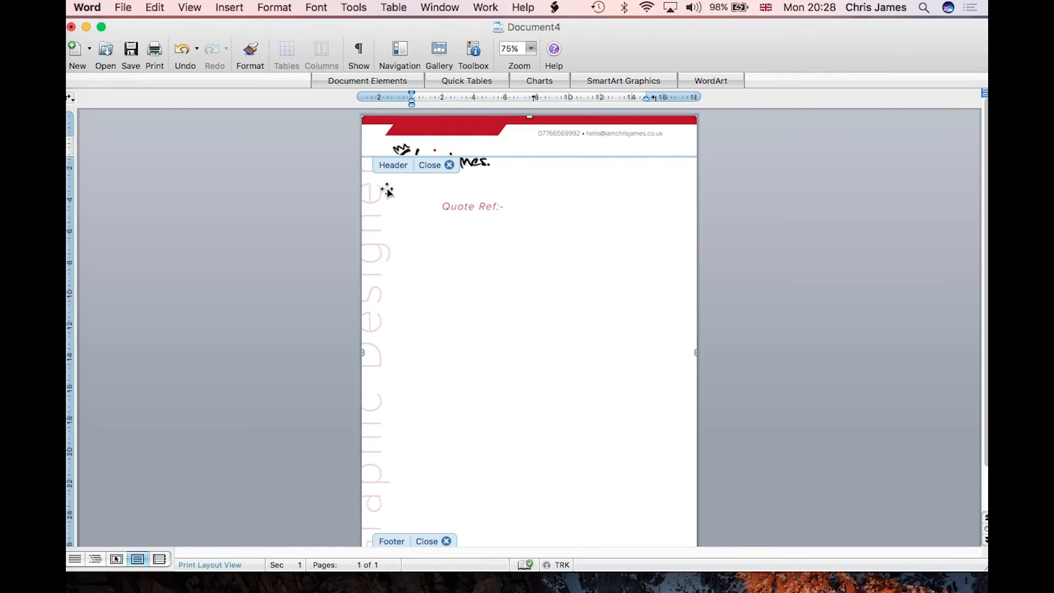
pyautogui.click(229, 7)
pyautogui.moveTo(189, 7)
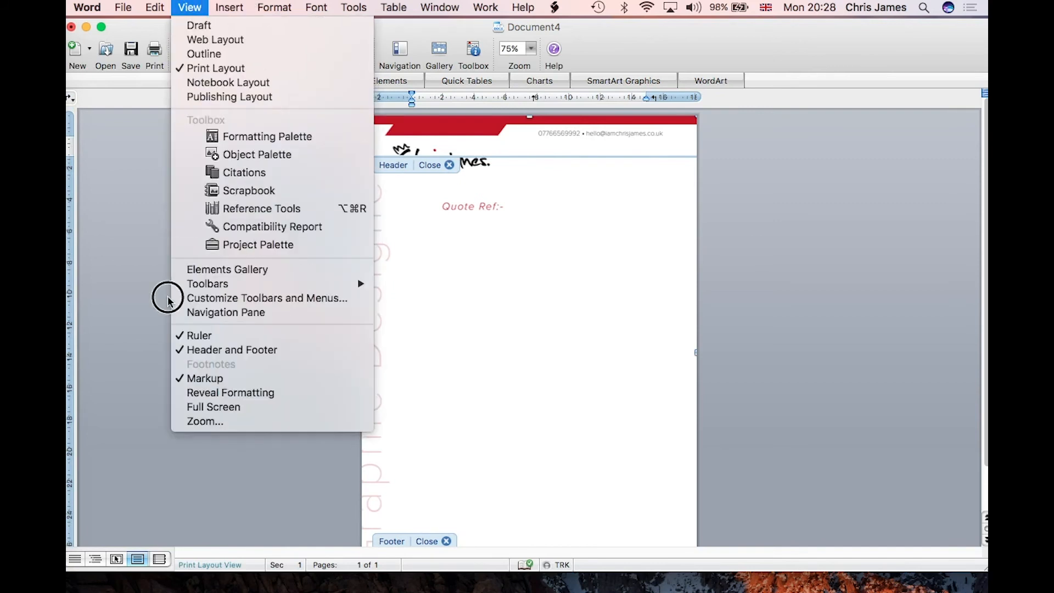
pyautogui.click(205, 349)
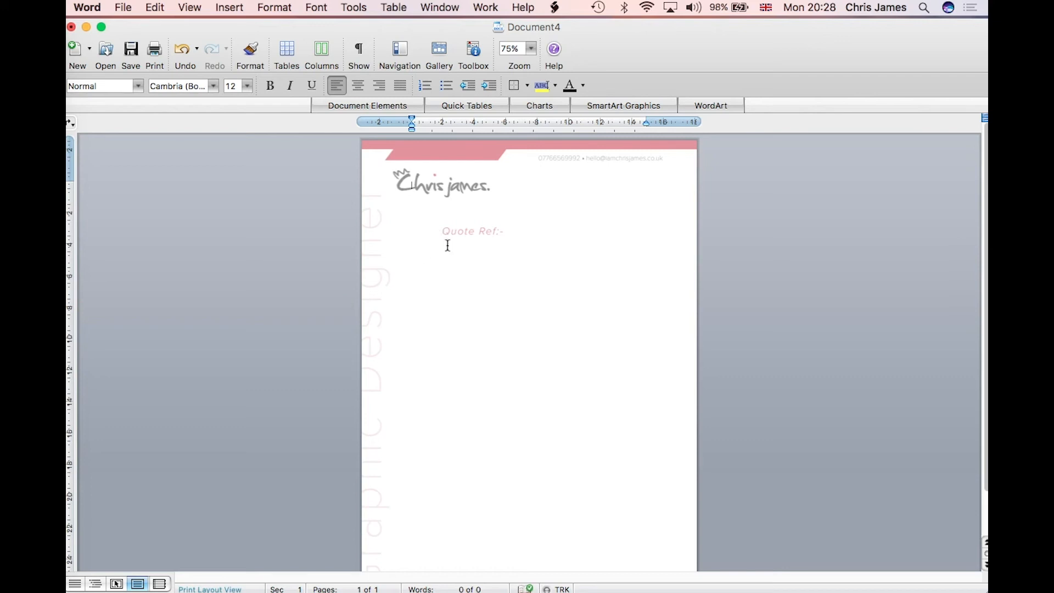
# Step: Indent the paragraph's first line and pull in its right indent on the ruler
pyautogui.moveTo(412, 124); pyautogui.dragTo(444, 122)
pyautogui.moveTo(646, 122); pyautogui.dragTo(629, 122)
pyautogui.write('MR')
pyautogui.press('BackSpace')
pyautogui.press('BackSpace')
# Step: Draw a tall text box below Quote Ref:- for the body text
pyautogui.click(225, 6)
pyautogui.click(230, 324)
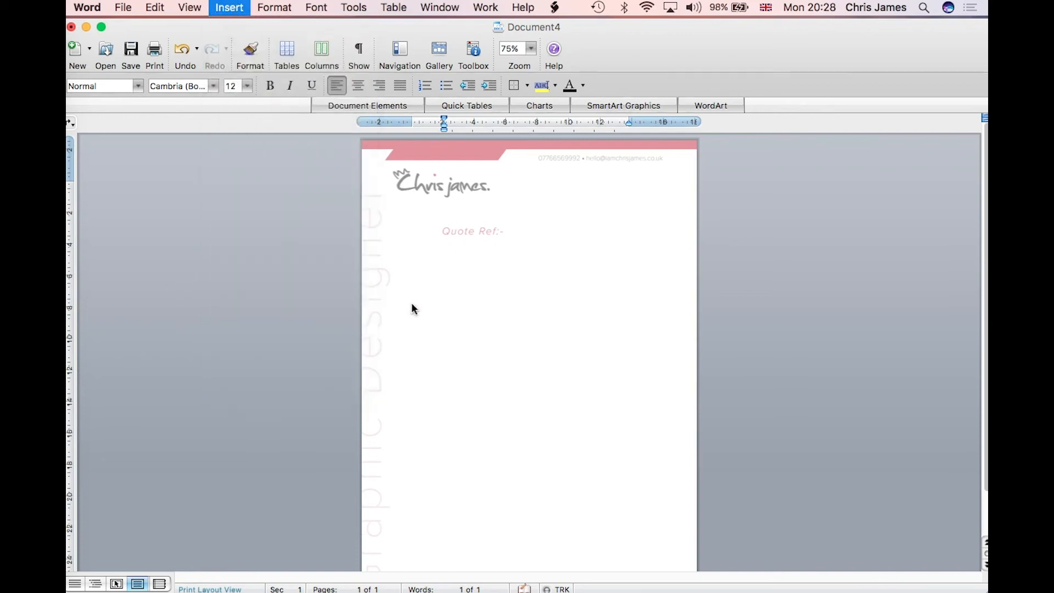
pyautogui.moveTo(444, 246)
pyautogui.mouseDown()
pyautogui.moveTo(468, 306)
pyautogui.moveTo(661, 565)
pyautogui.mouseUp()
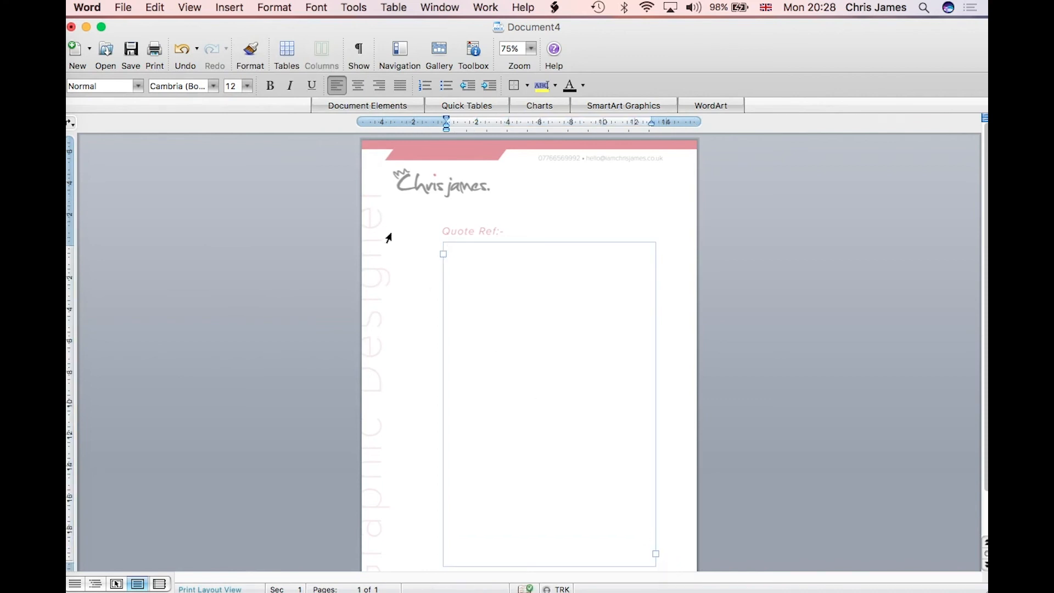
pyautogui.click(112, 5)
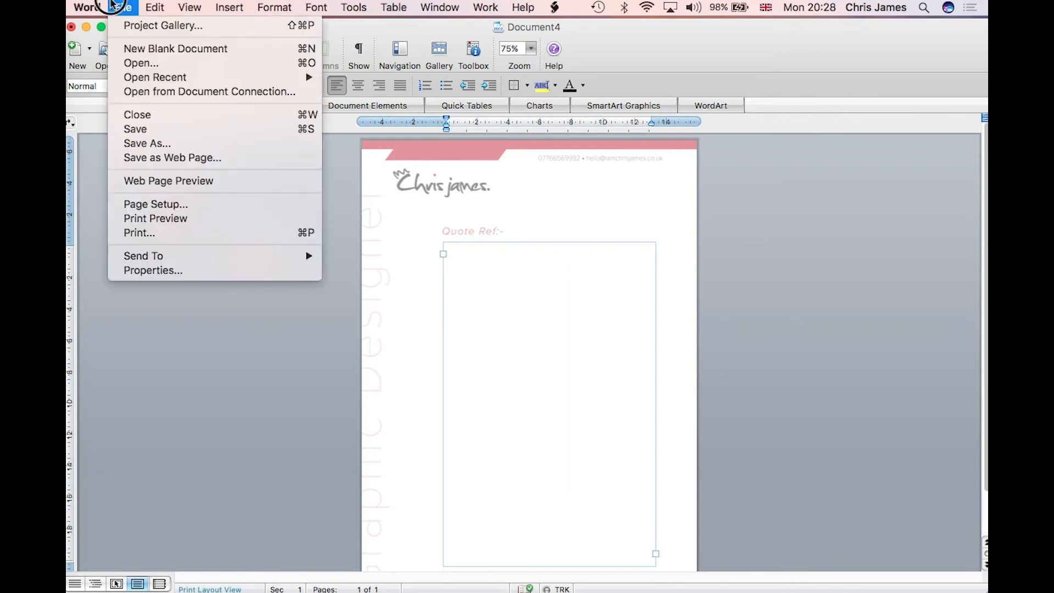
pyautogui.click(124, 143)
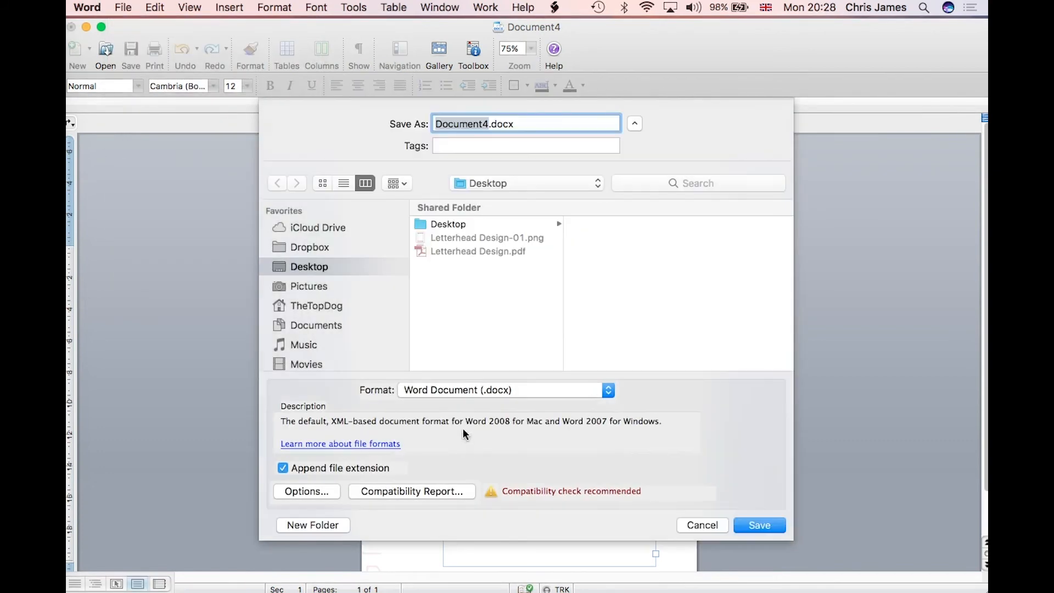
pyautogui.click(470, 390)
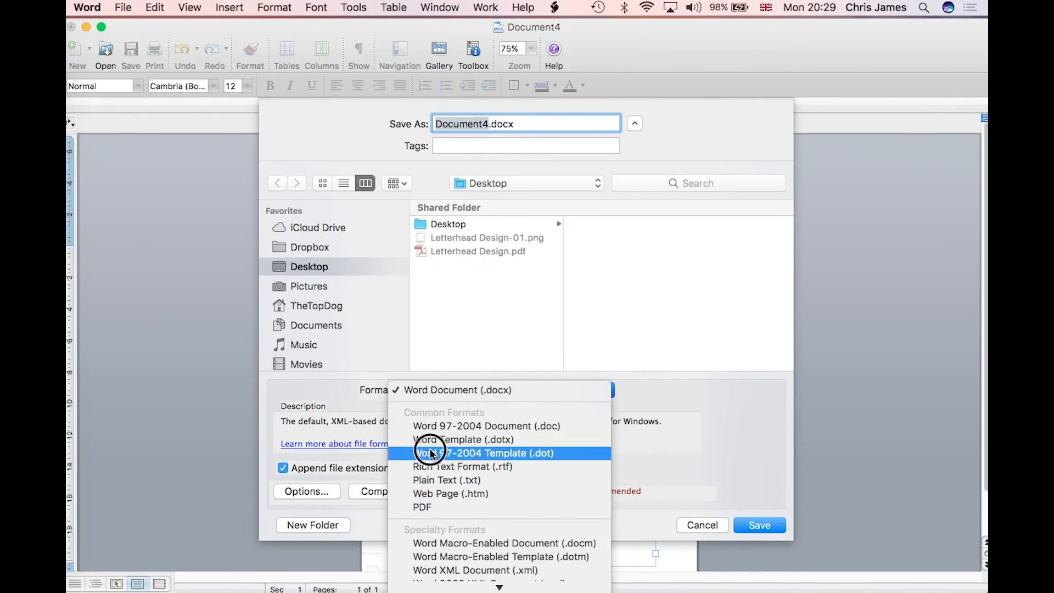
pyautogui.click(644, 458)
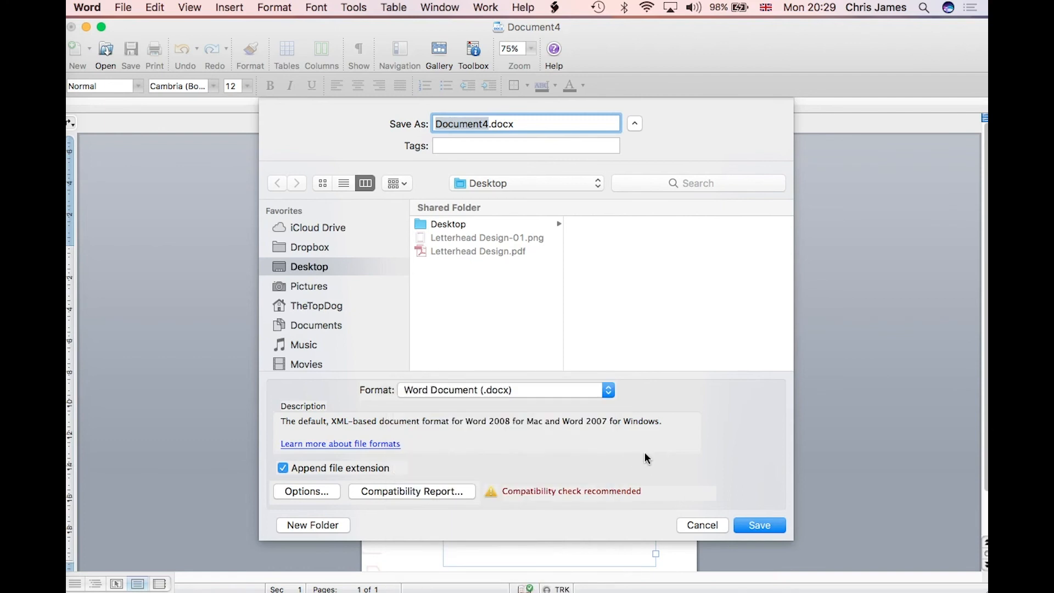
pyautogui.click(708, 525)
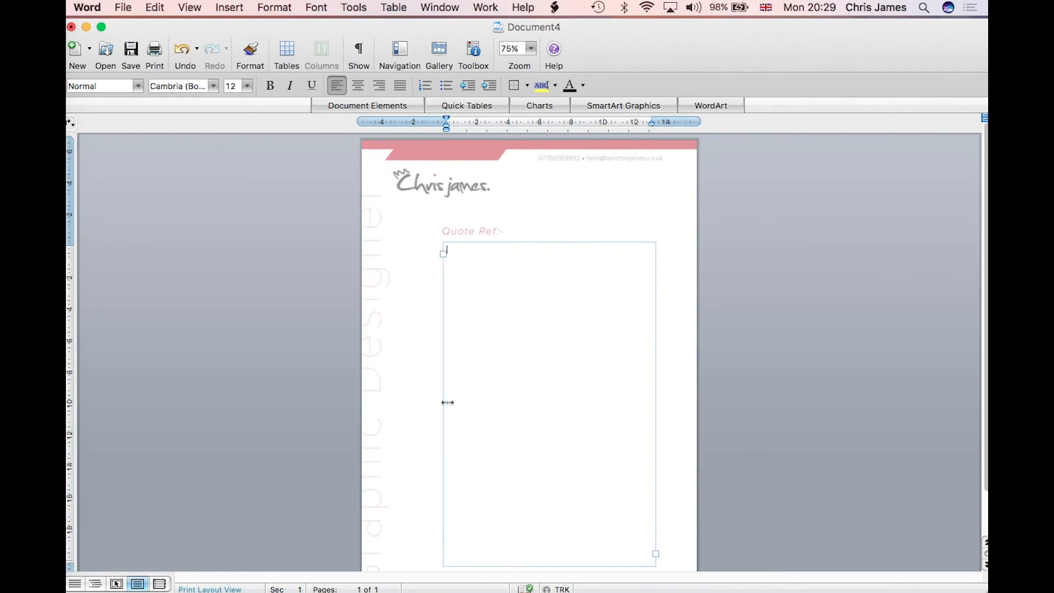
pyautogui.scroll(-2, 447, 402)
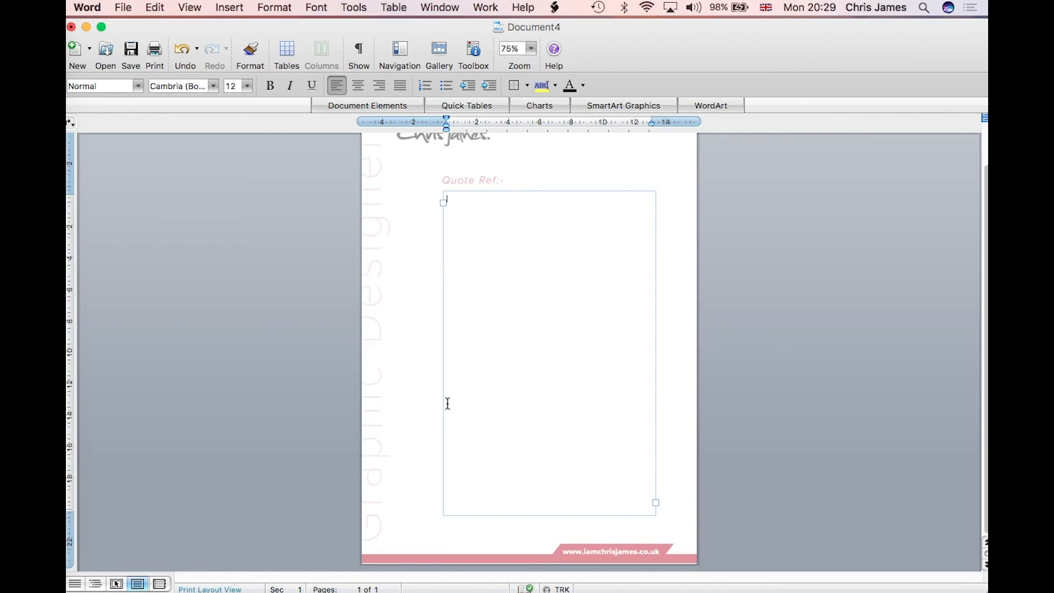
pyautogui.scroll(2, 448, 404)
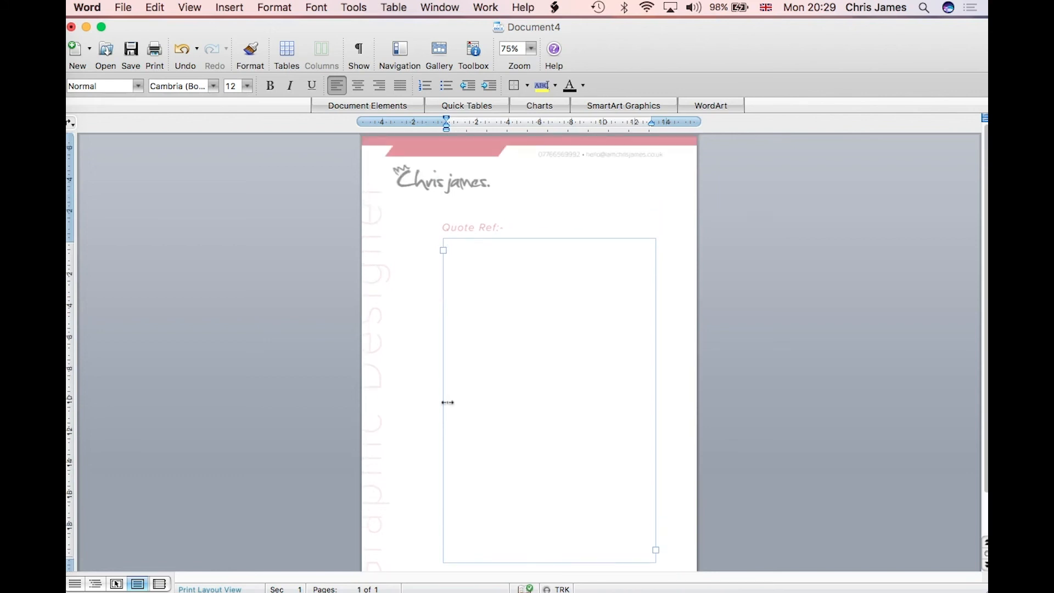
pyautogui.click(448, 247)
pyautogui.moveTo(456, 215); pyautogui.dragTo(460, 241)
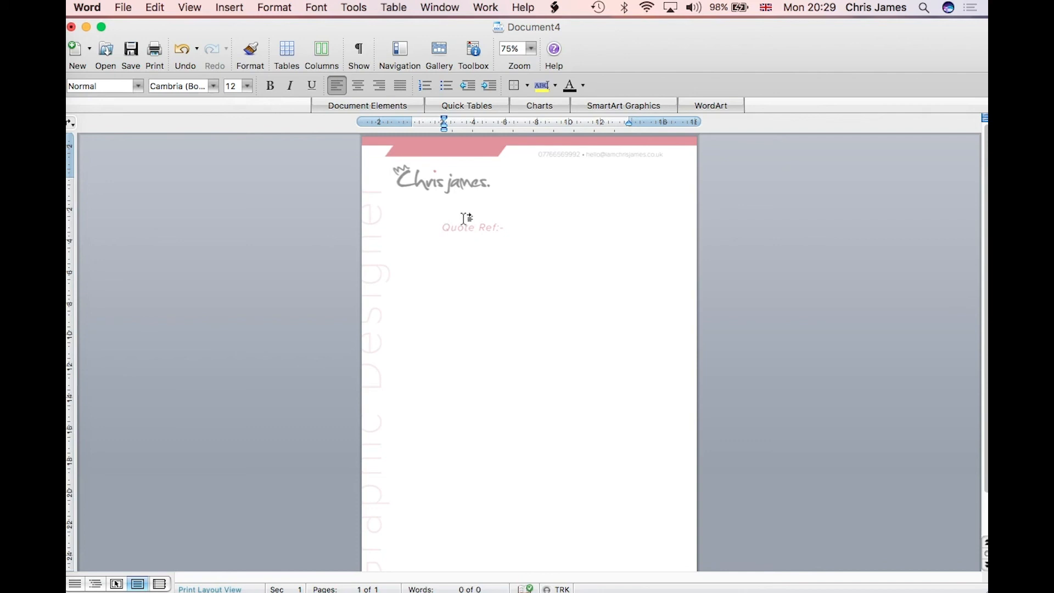
pyautogui.click(468, 242)
pyautogui.click(351, 7)
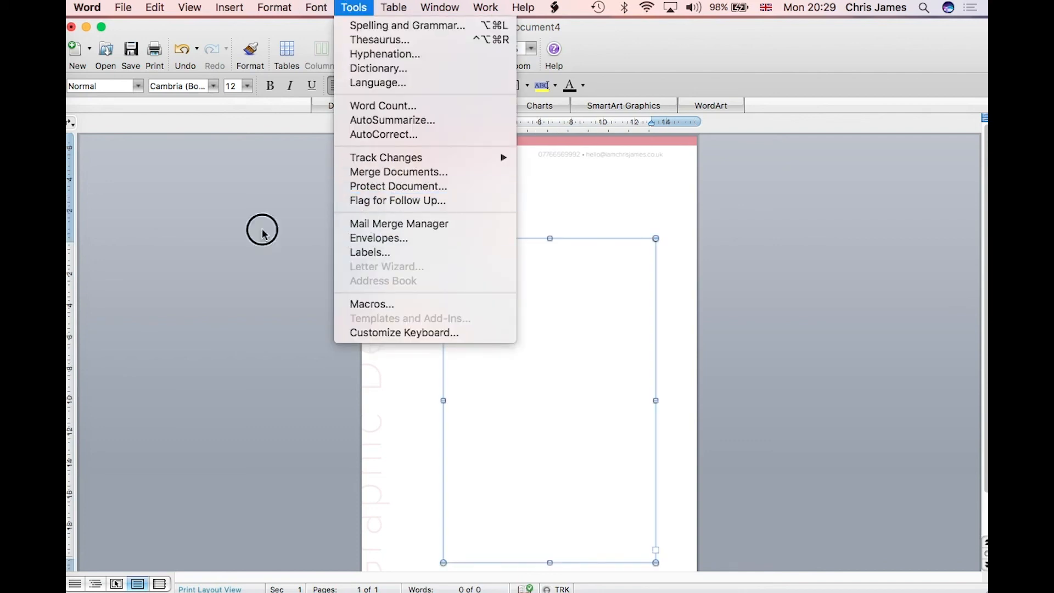
pyautogui.click(316, 263)
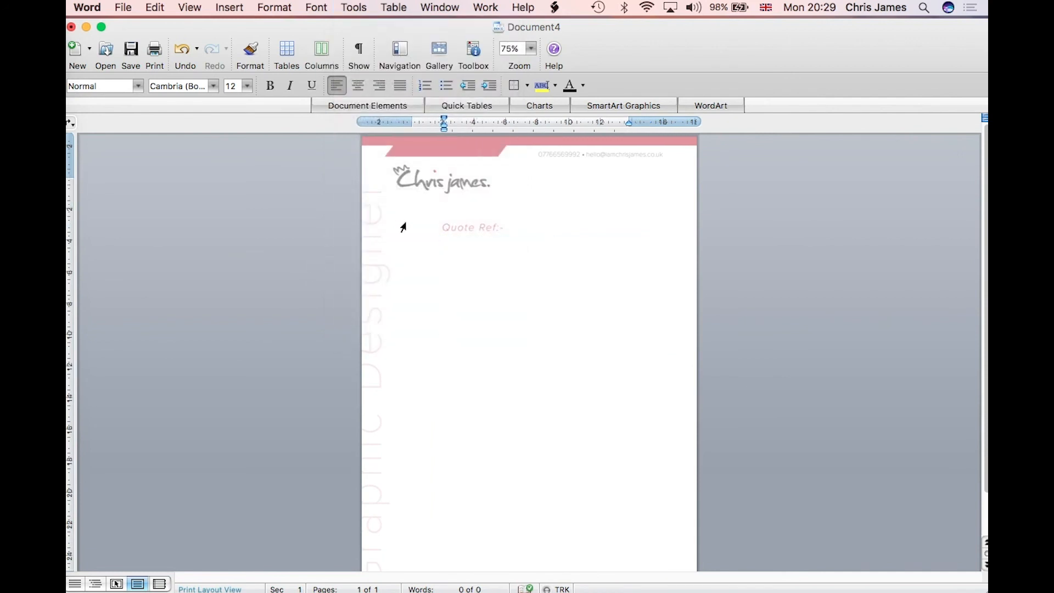
pyautogui.click(481, 235)
# Step: In the header, align the letterhead's red bar to the page's top-left corner and close the header
pyautogui.doubleClick(441, 158)
pyautogui.moveTo(419, 143); pyautogui.dragTo(531, 161)
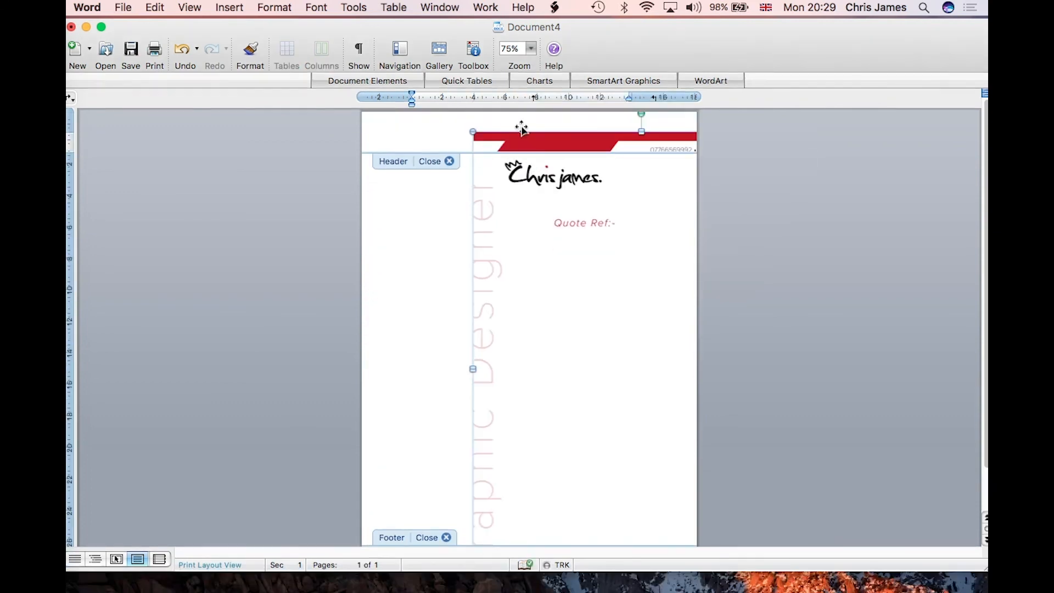
pyautogui.moveTo(462, 126); pyautogui.dragTo(413, 124)
pyautogui.click(431, 162)
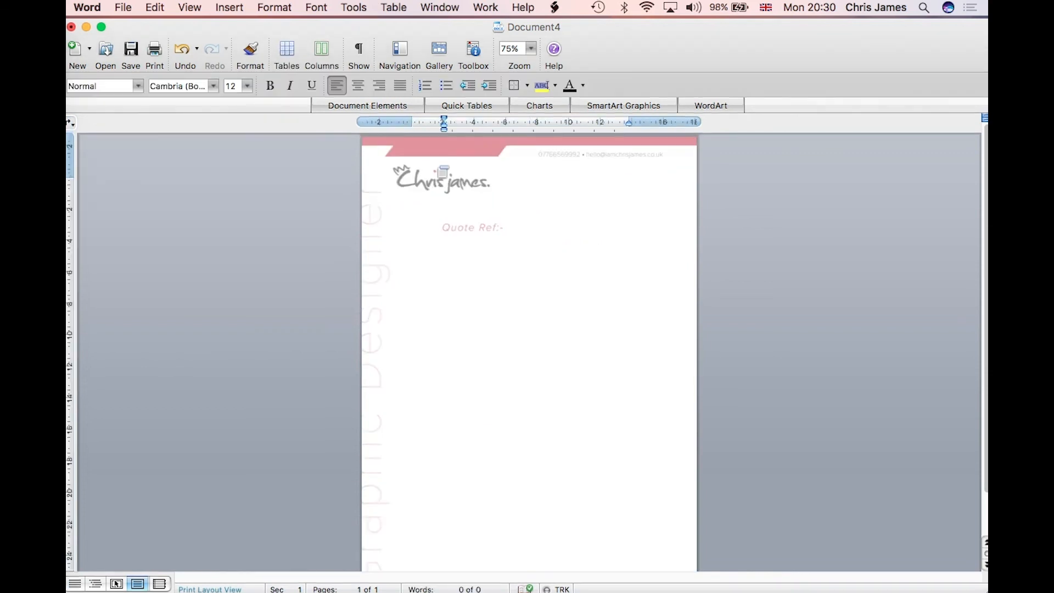